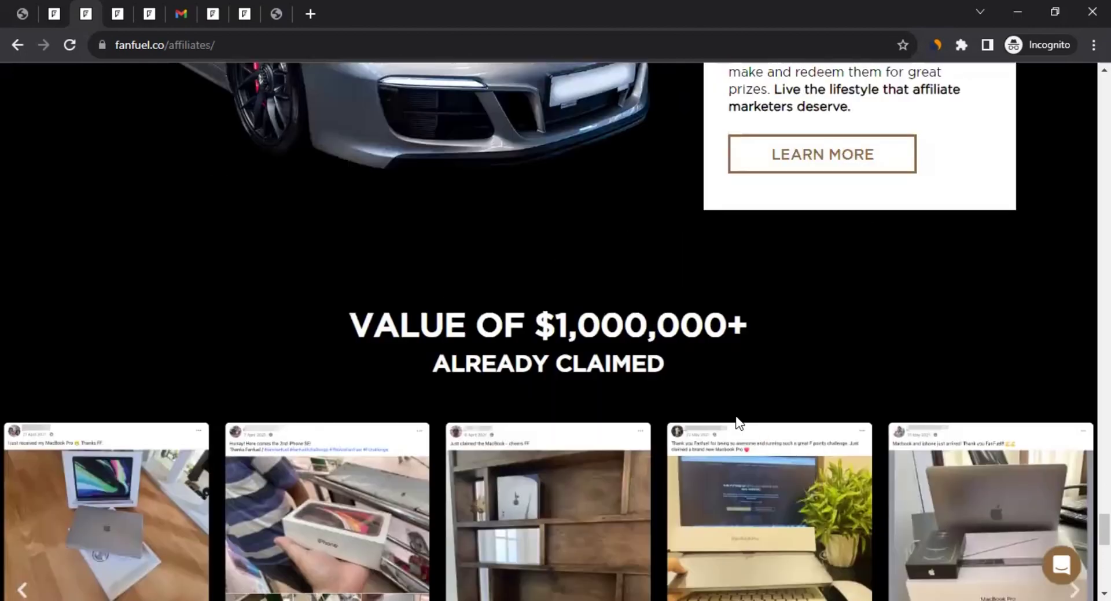
# - Review the claimed-prizes section and the F Challenge offer on the FanFuel affiliates page
pyautogui.moveTo(444, 324); pyautogui.dragTo(643, 320)
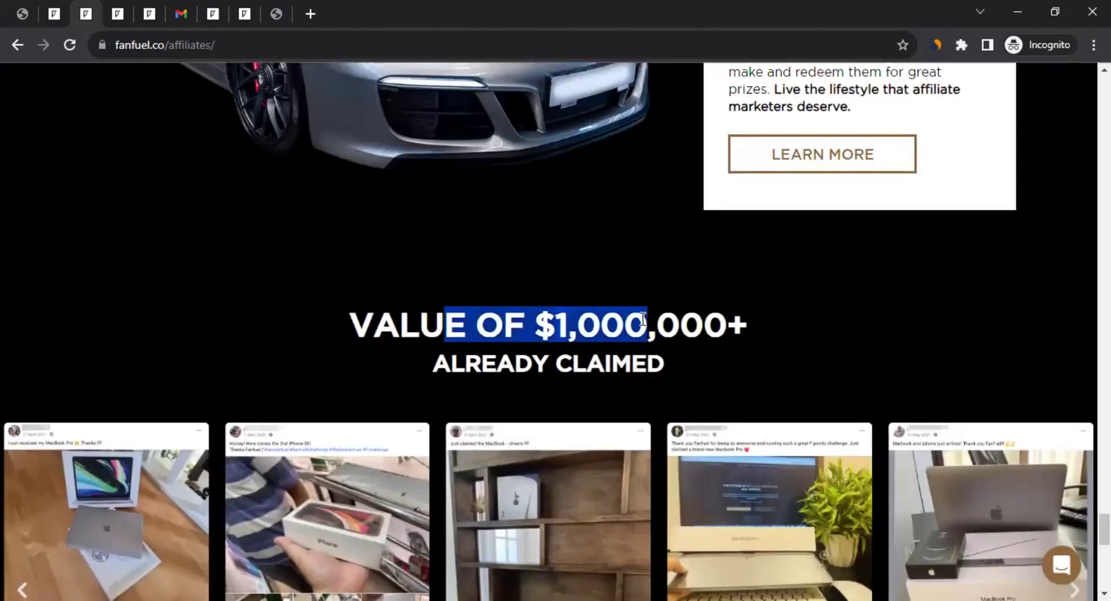
pyautogui.click(698, 327)
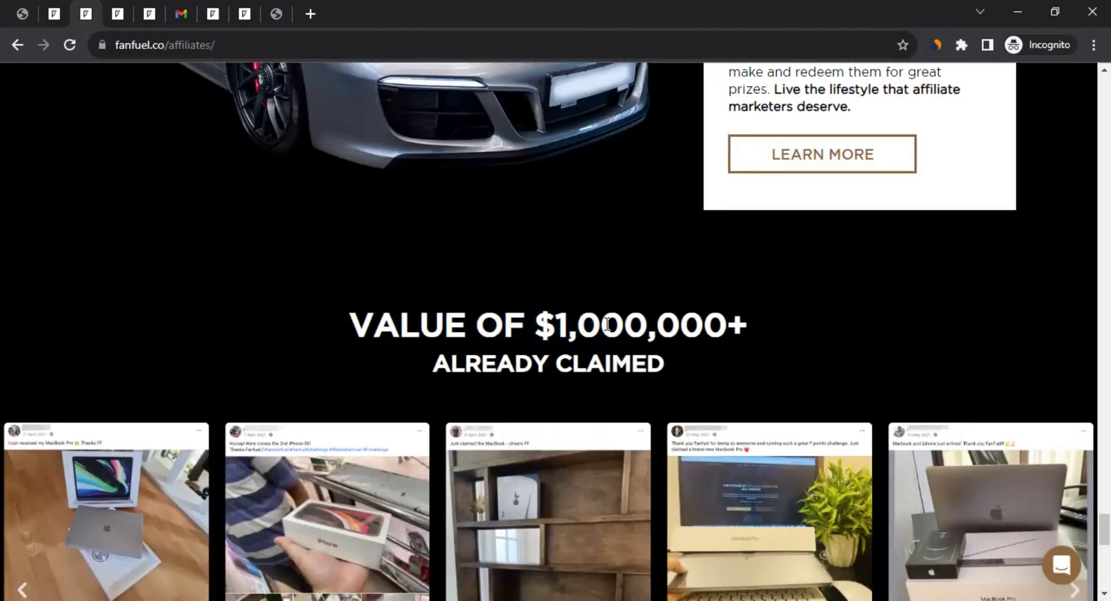
pyautogui.scroll(-8, 610, 325)
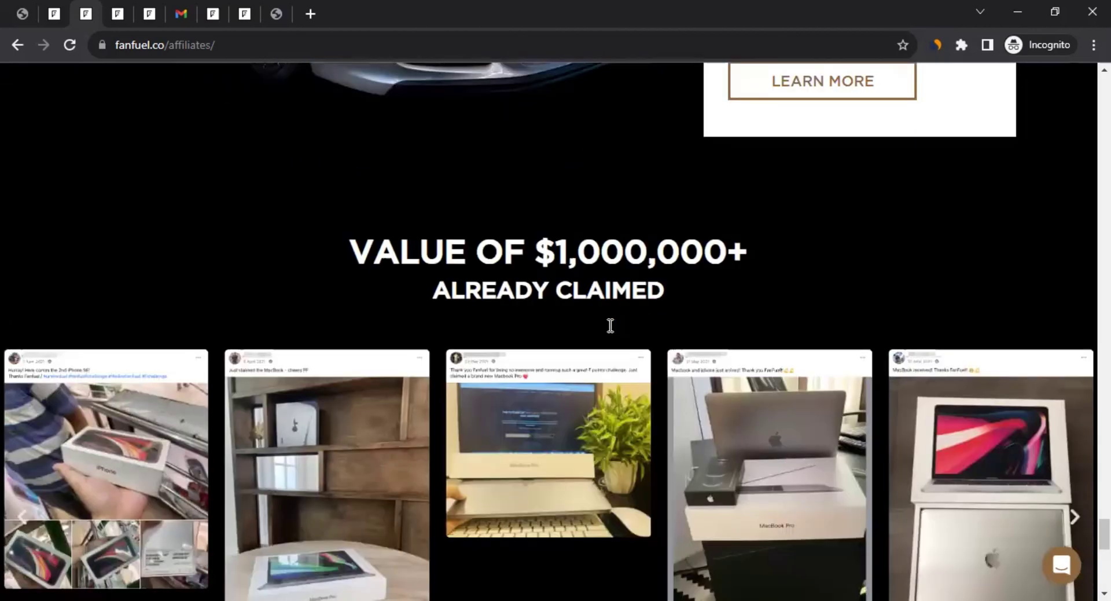
pyautogui.scroll(20, 481, 356)
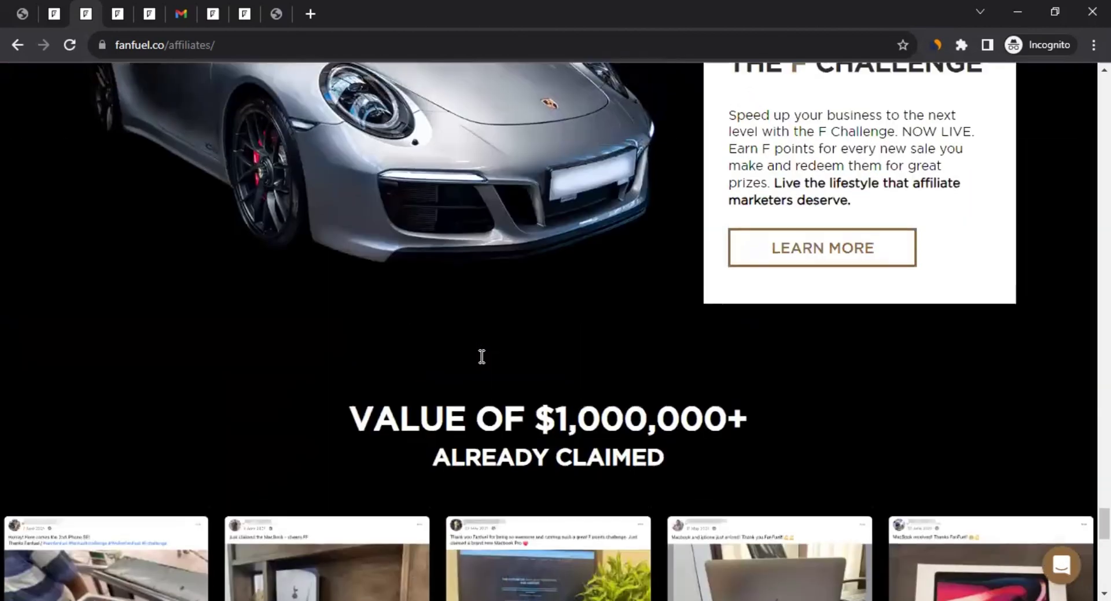
pyautogui.scroll(20, 1058, 229)
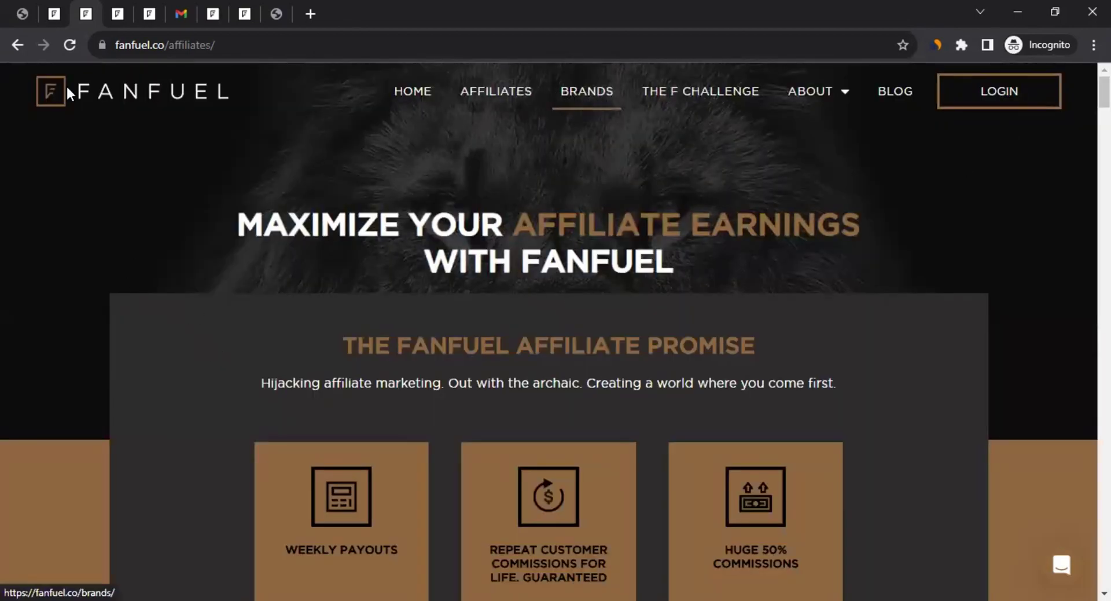
# - Open the FanFuel brands page and examine the Bodybuilding & Fitness products and their revenue shares
pyautogui.click(118, 10)
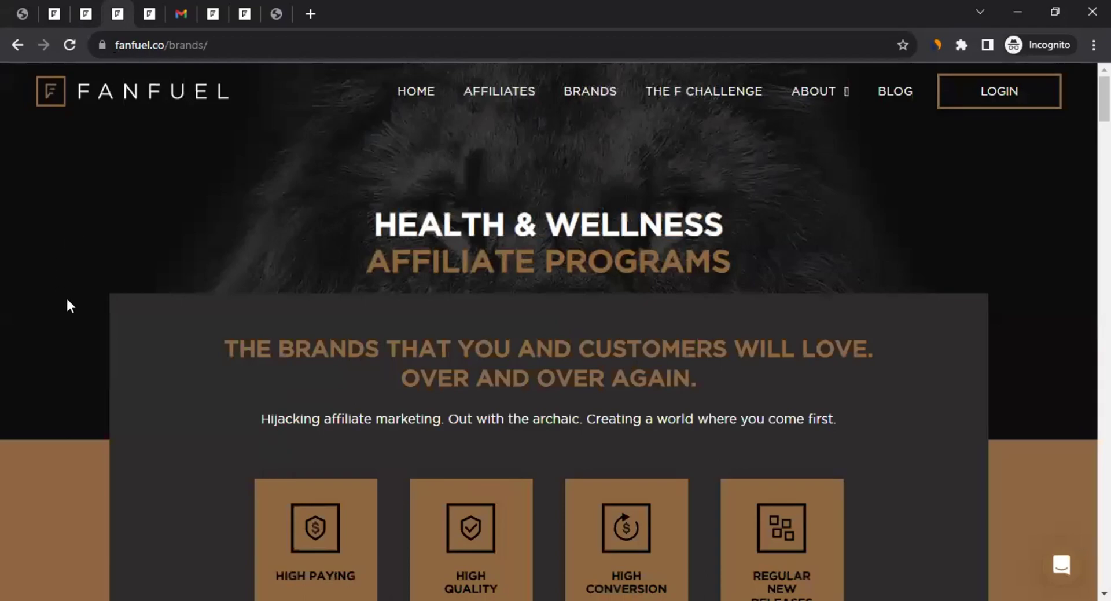
pyautogui.scroll(-14, 82, 311)
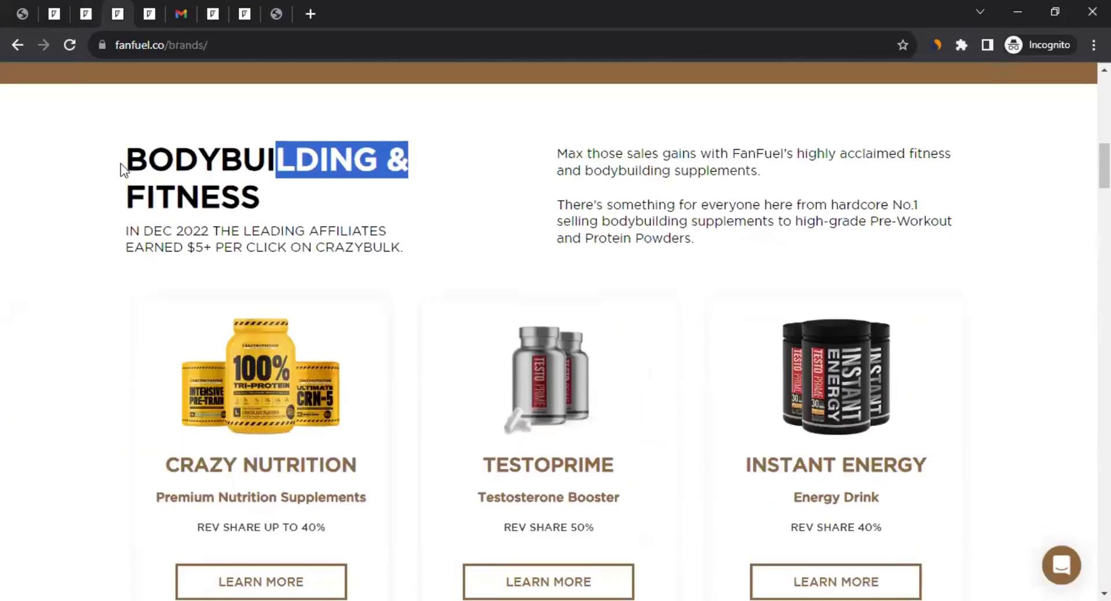
pyautogui.moveTo(145, 153); pyautogui.dragTo(288, 195)
pyautogui.scroll(-4, 72, 283)
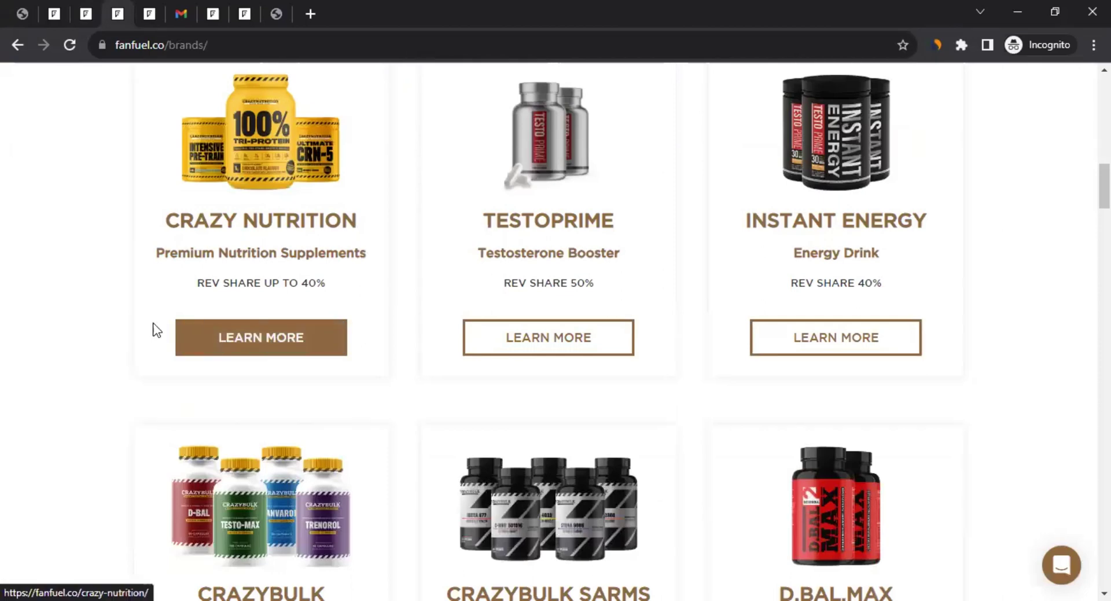
pyautogui.moveTo(214, 283); pyautogui.dragTo(267, 301)
pyautogui.scroll(-5, 72, 318)
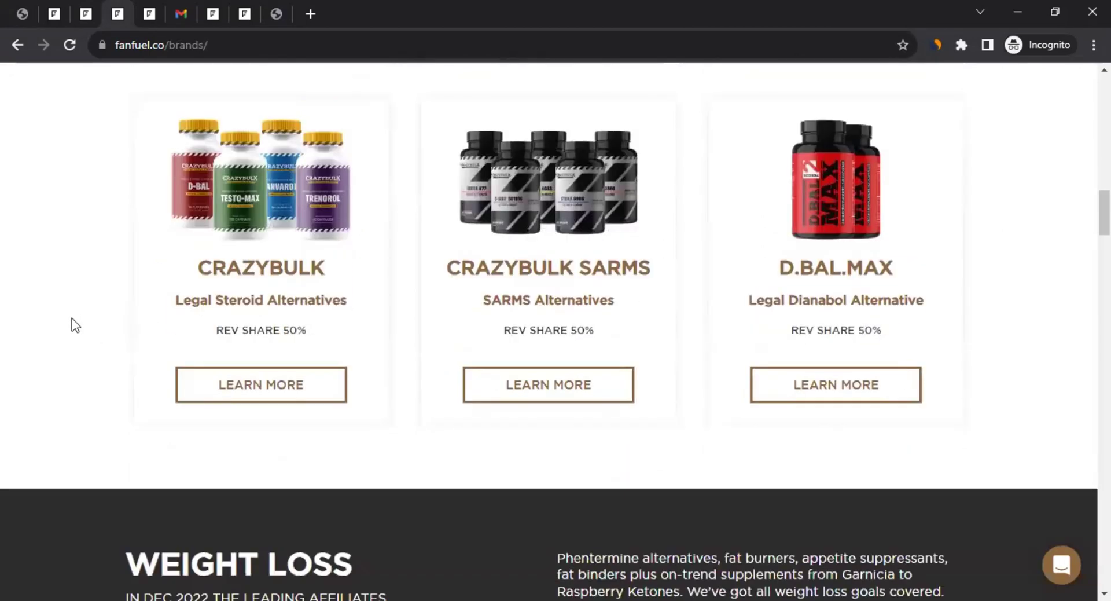
# - Examine the Weight Loss, Sexual Health, Beauty, Wellness and Nootropics offers on the brands page
pyautogui.scroll(-6, 75, 324)
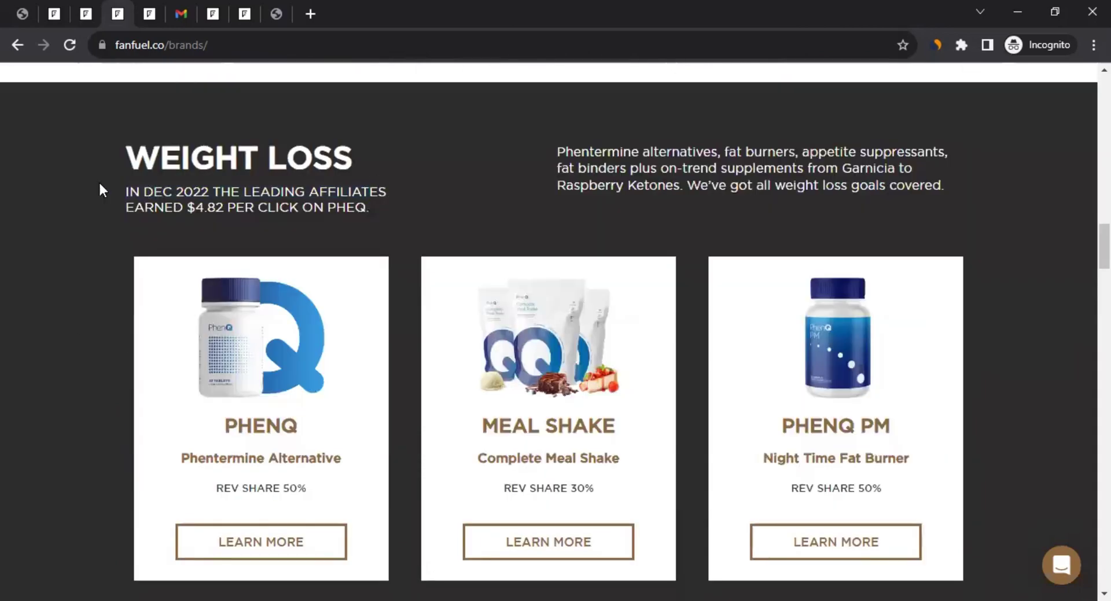
pyautogui.scroll(-15, 91, 226)
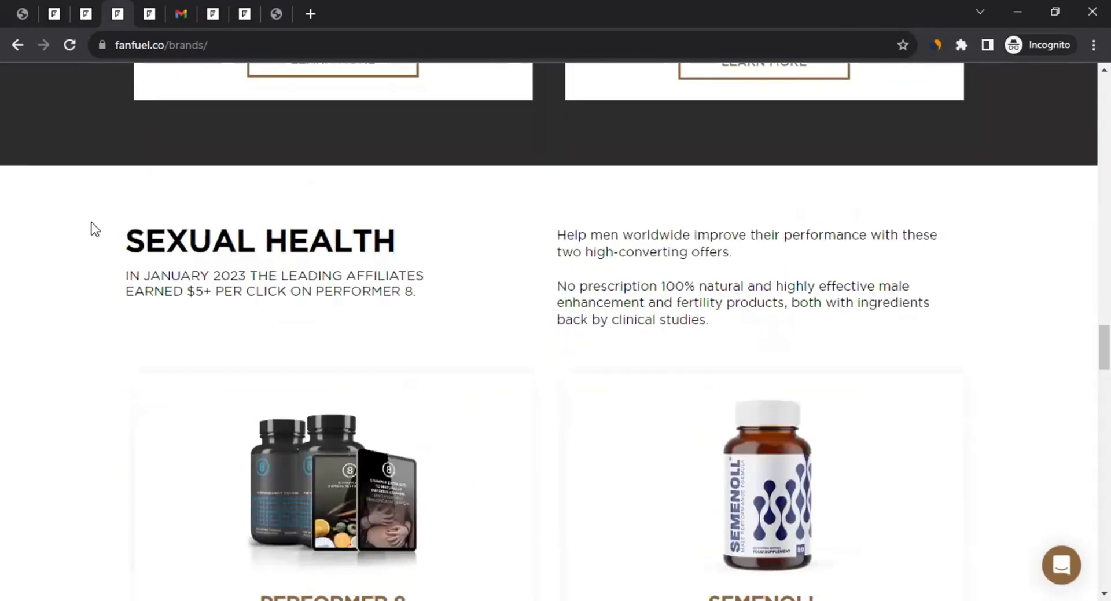
pyautogui.scroll(-10, 114, 235)
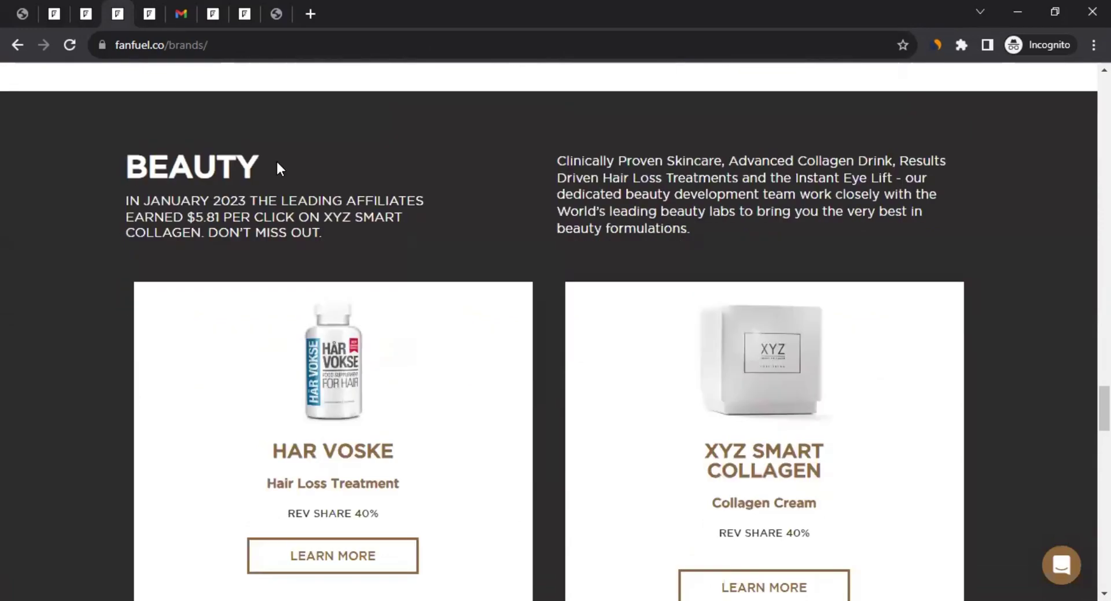
pyautogui.doubleClick(278, 164)
pyautogui.scroll(-8, 174, 241)
pyautogui.scroll(-3, 260, 201)
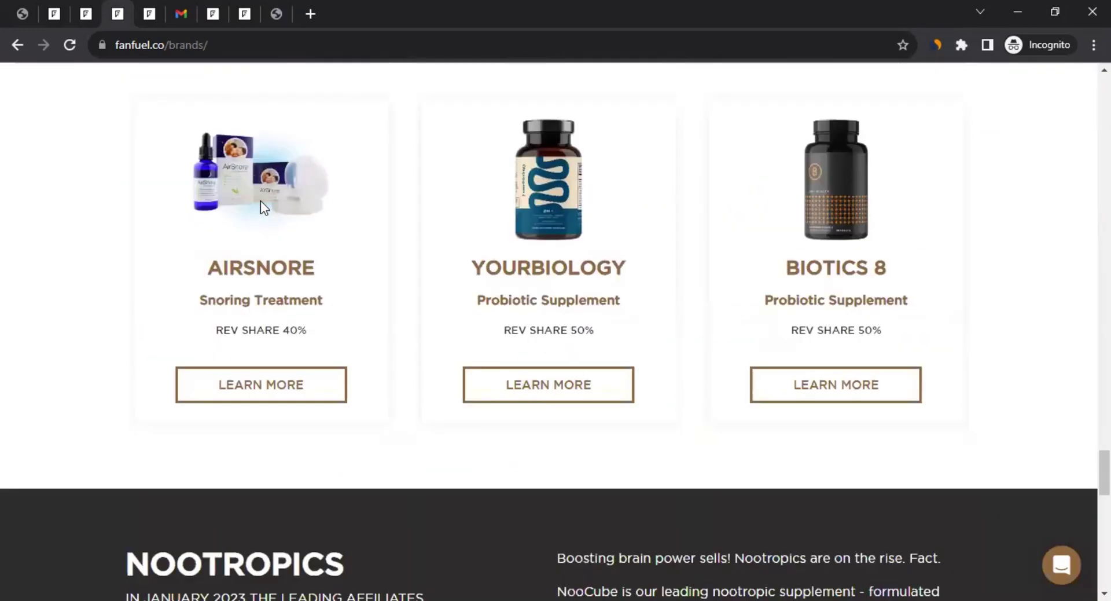
pyautogui.scroll(-8, 261, 201)
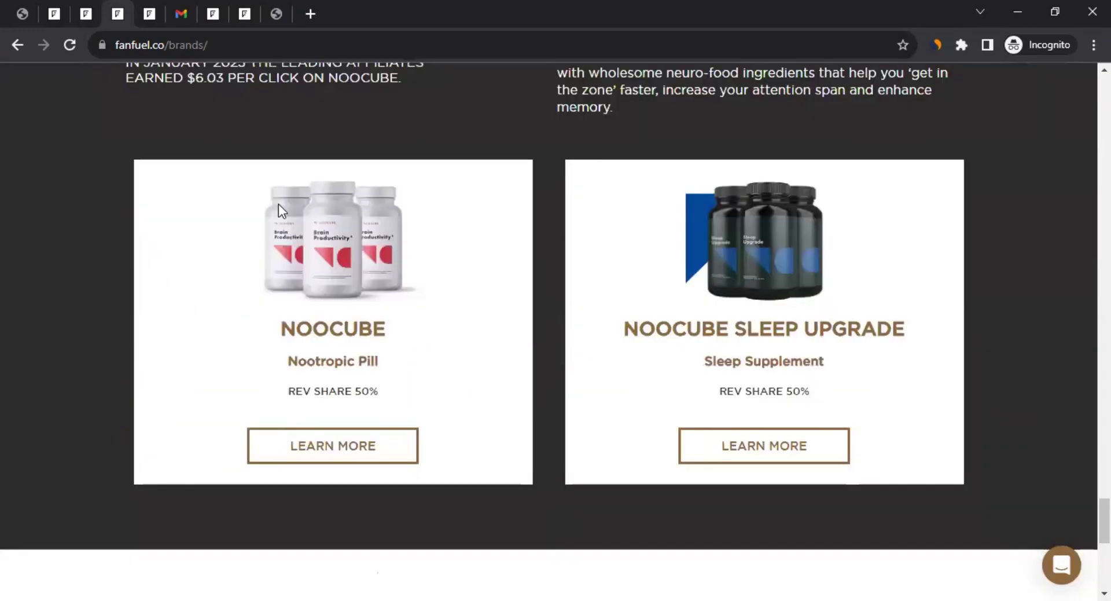
pyautogui.scroll(-3, 279, 208)
pyautogui.scroll(9, 278, 213)
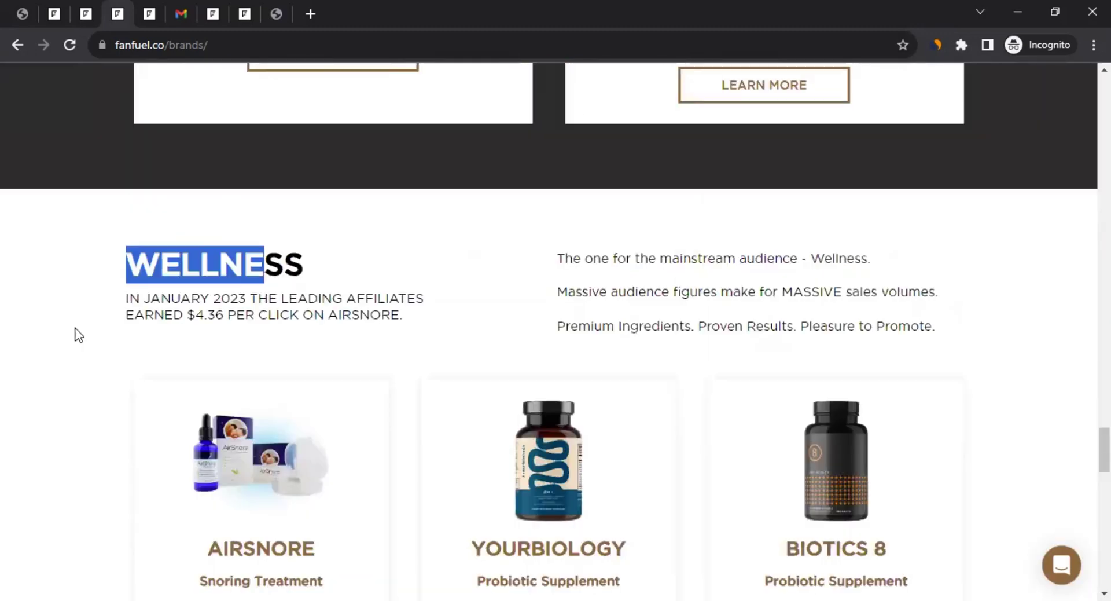
pyautogui.scroll(15, 79, 335)
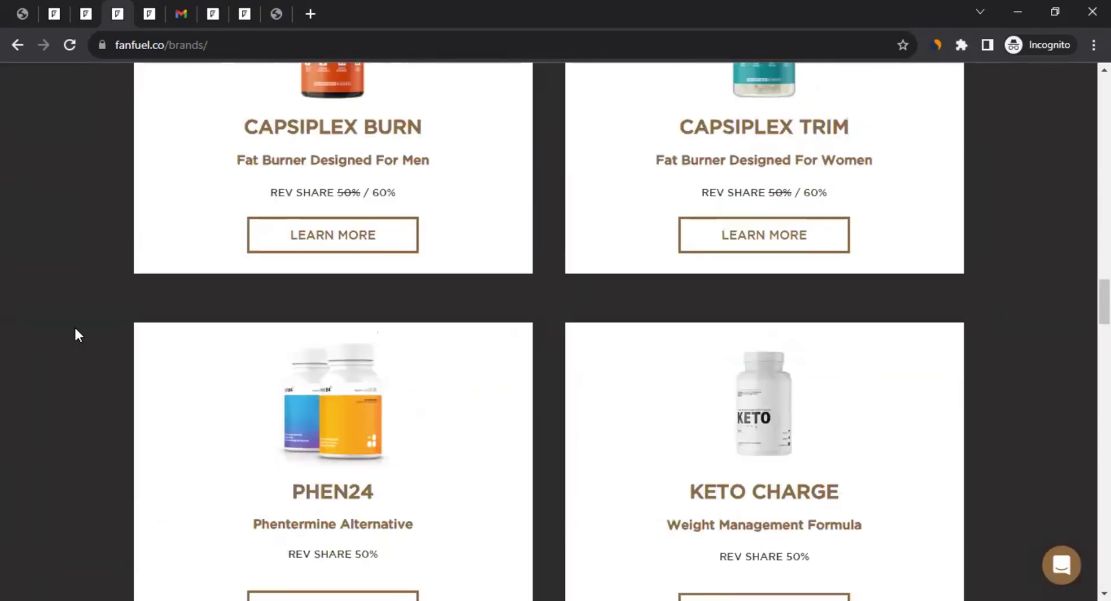
pyautogui.scroll(20, 77, 333)
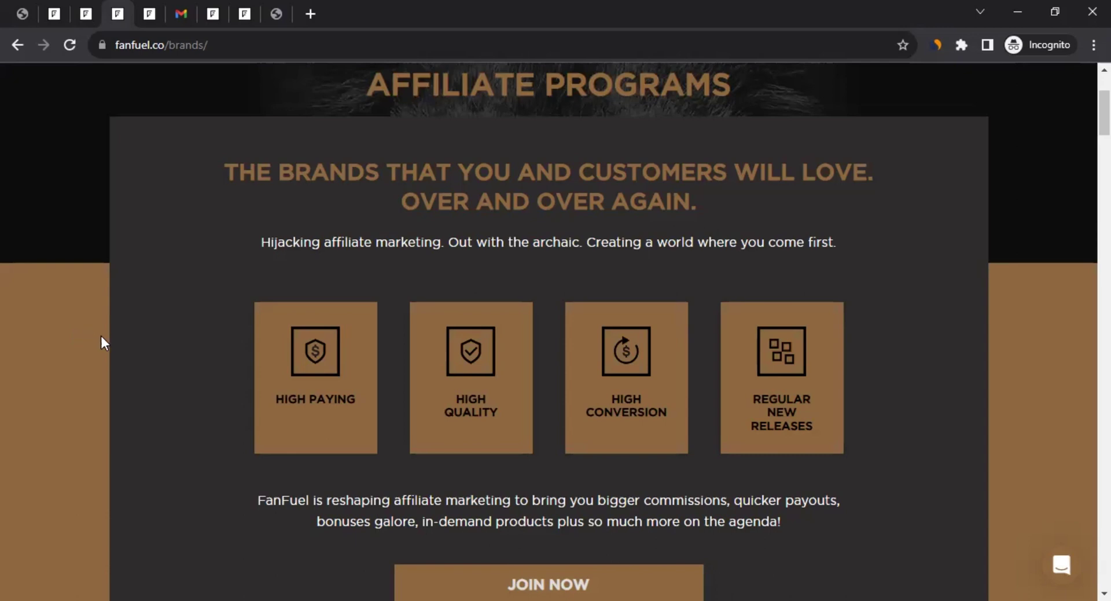
# - Visit the FanFuel homepage, then open the affiliate signup form and look over its required fields
pyautogui.click(52, 12)
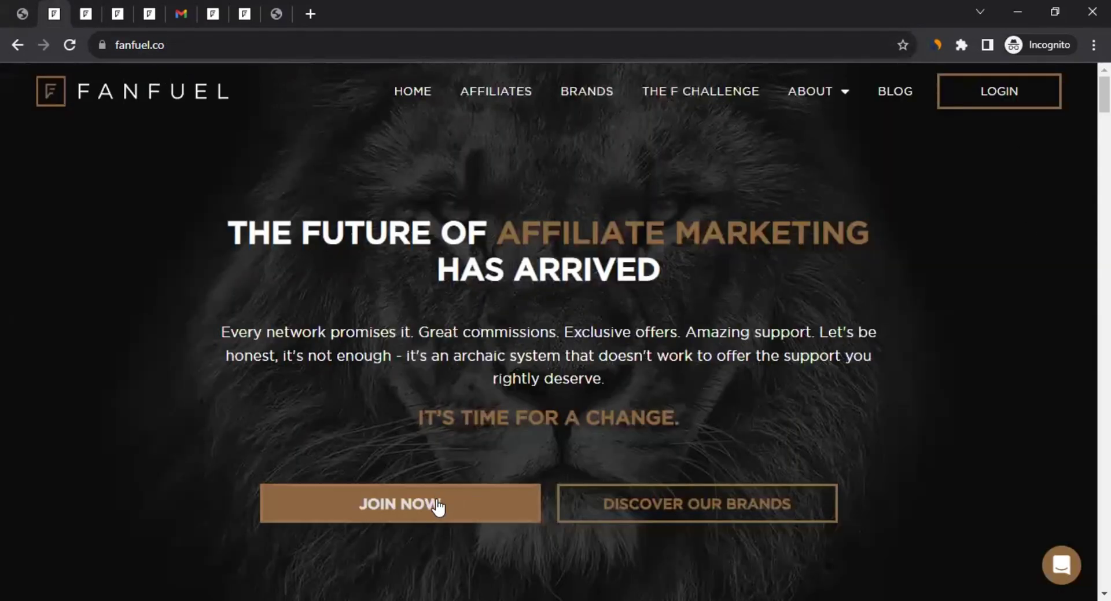
pyautogui.click(149, 14)
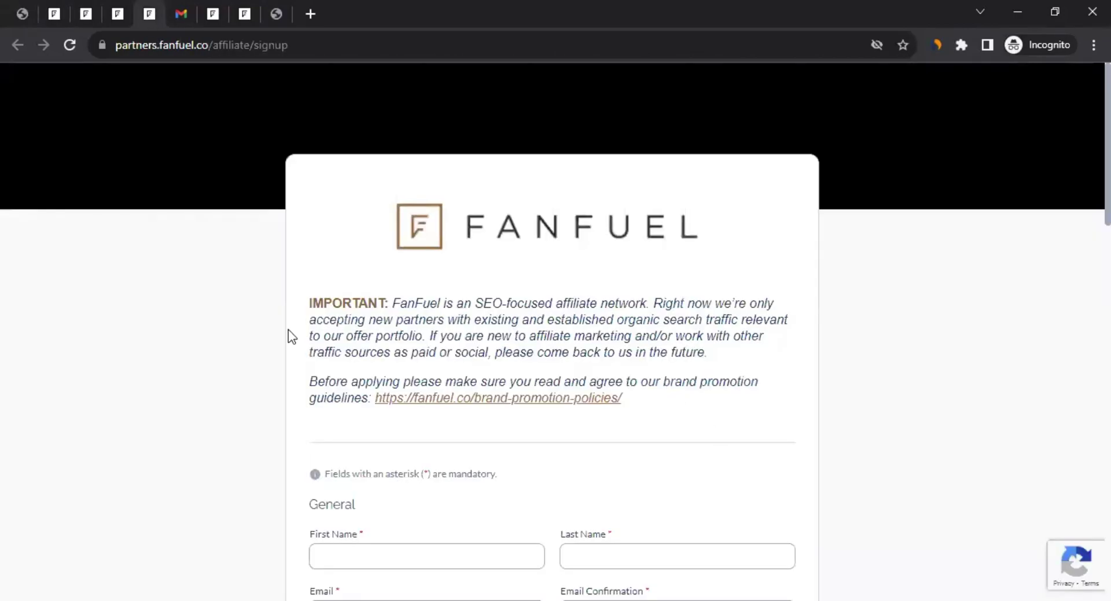
pyautogui.scroll(-10, 254, 336)
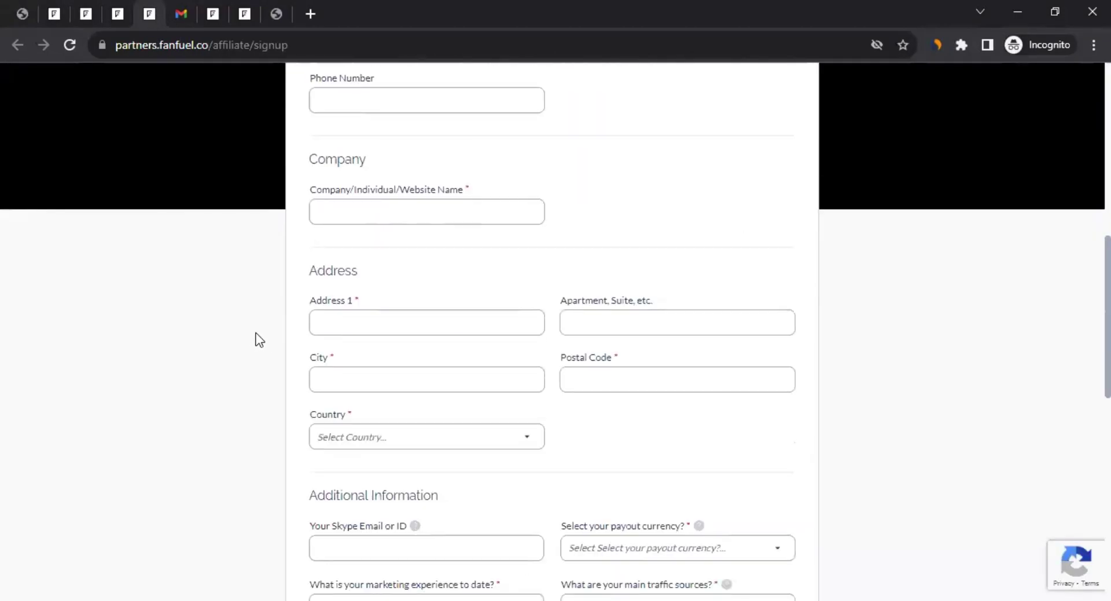
pyautogui.scroll(10, 264, 340)
pyautogui.scroll(-2, 266, 330)
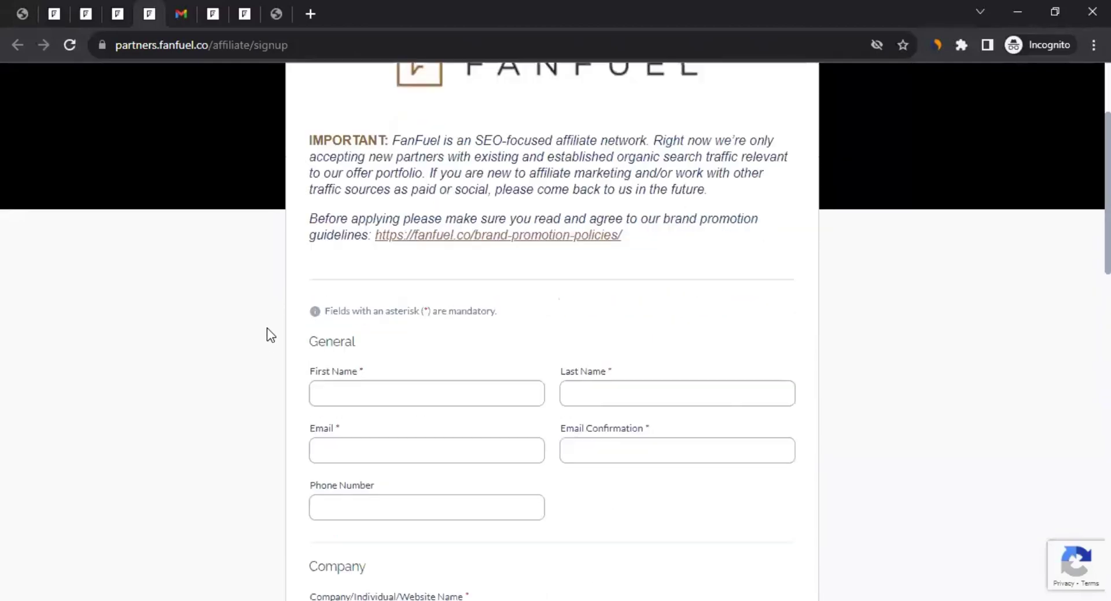
# - Read the signup form's important notice on accepted partners and open the linked brand promotion policies
pyautogui.moveTo(408, 140); pyautogui.dragTo(724, 158)
pyautogui.click(542, 141)
pyautogui.moveTo(619, 171); pyautogui.dragTo(713, 191)
pyautogui.doubleClick(349, 223)
pyautogui.click(502, 235)
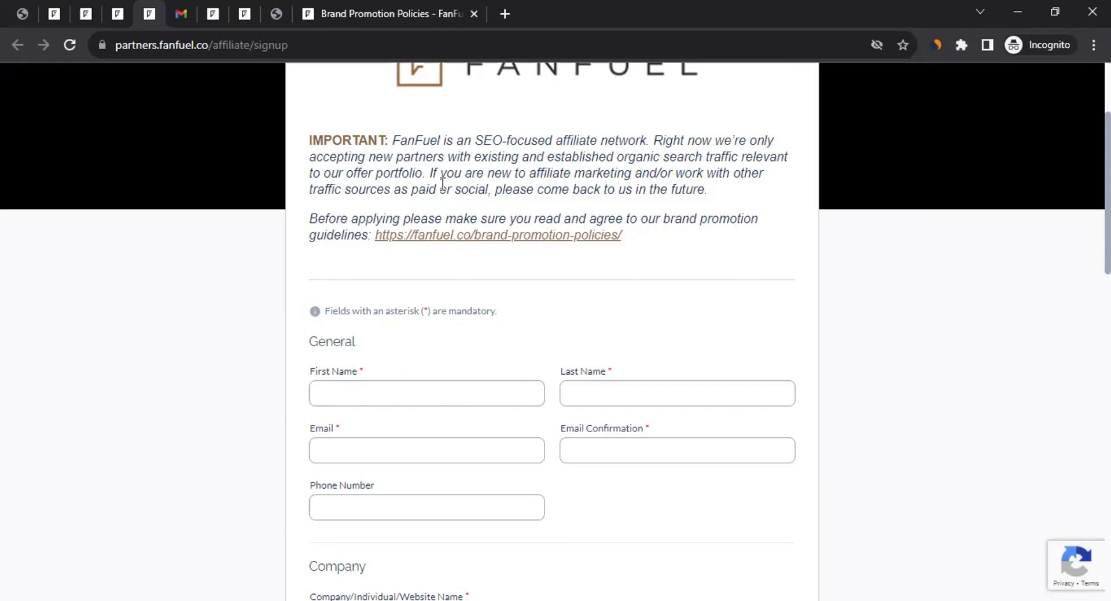
# - Look over the form's General section, then read the brand usage rules on the Brand Promotion Policies page
pyautogui.scroll(-3, 359, 286)
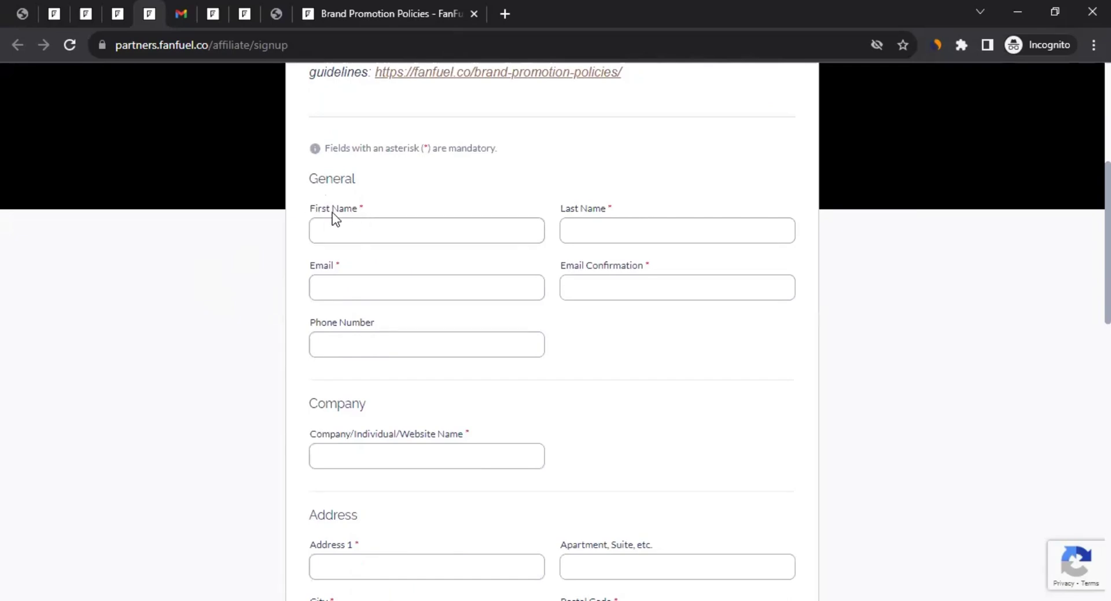
pyautogui.click(368, 285)
pyautogui.scroll(3, 382, 296)
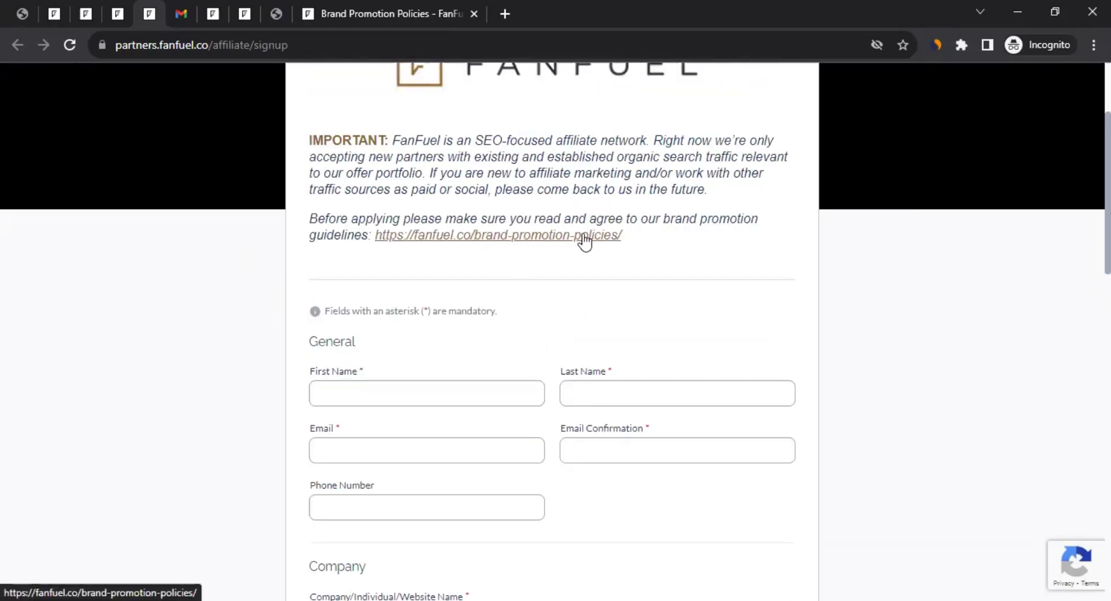
pyautogui.click(415, 14)
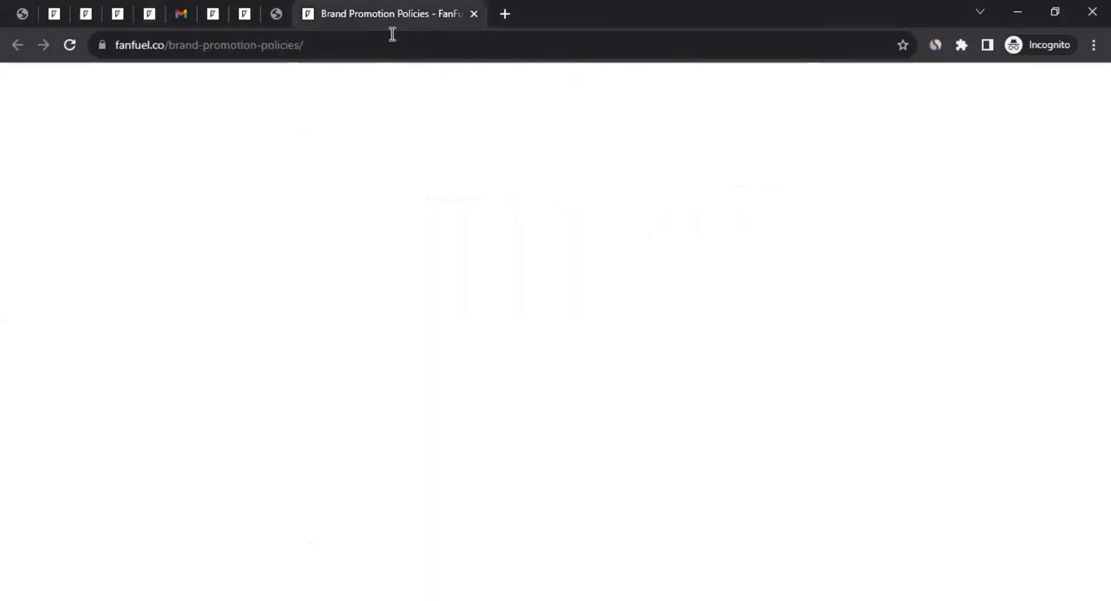
pyautogui.scroll(-6, 215, 286)
pyautogui.scroll(-8, 217, 290)
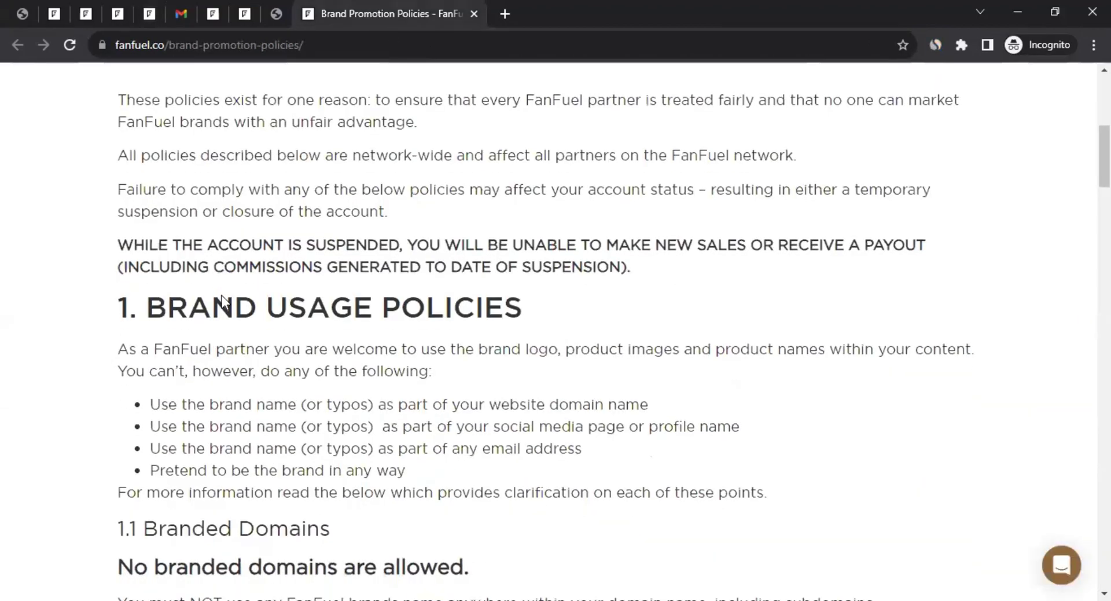
pyautogui.scroll(-11, 223, 297)
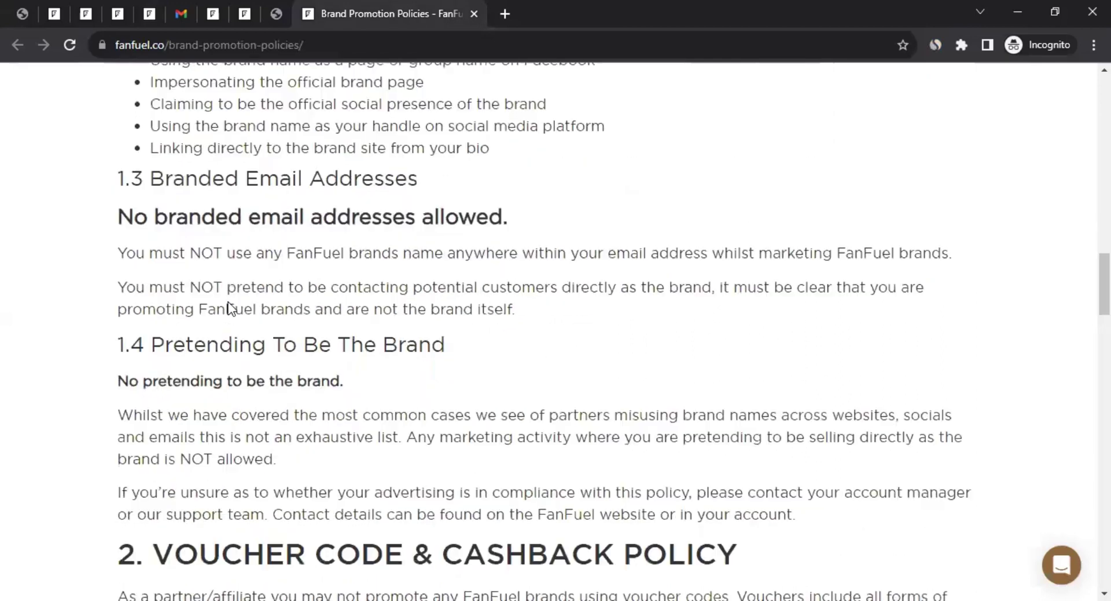
# - Return to the affiliate signup form and enter the applicant's first and last name in the General section
pyautogui.click(149, 14)
pyautogui.scroll(-3, 487, 242)
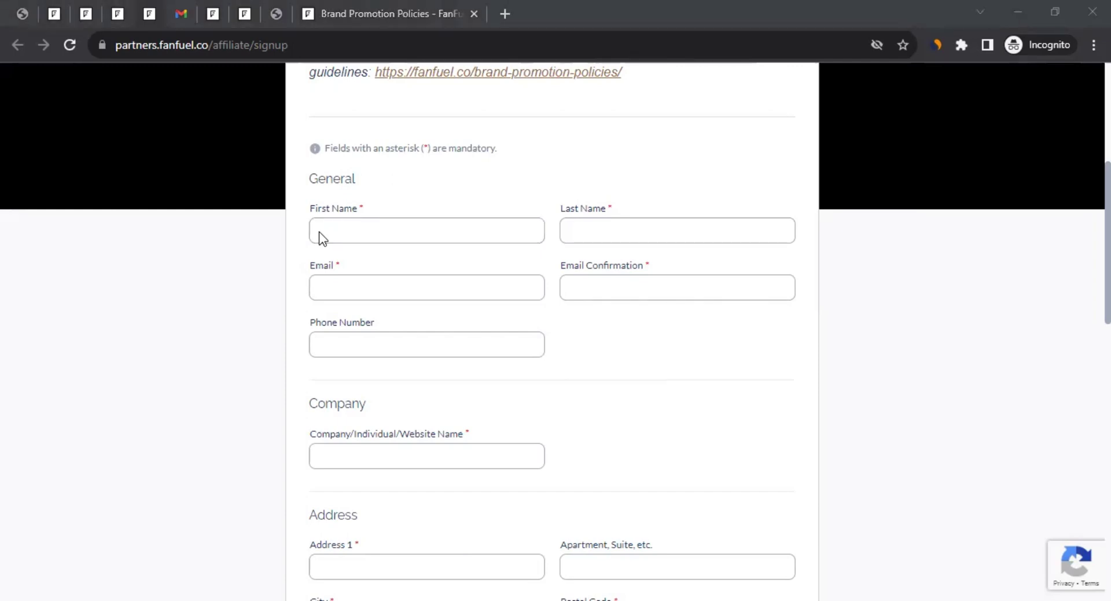
pyautogui.click(570, 162)
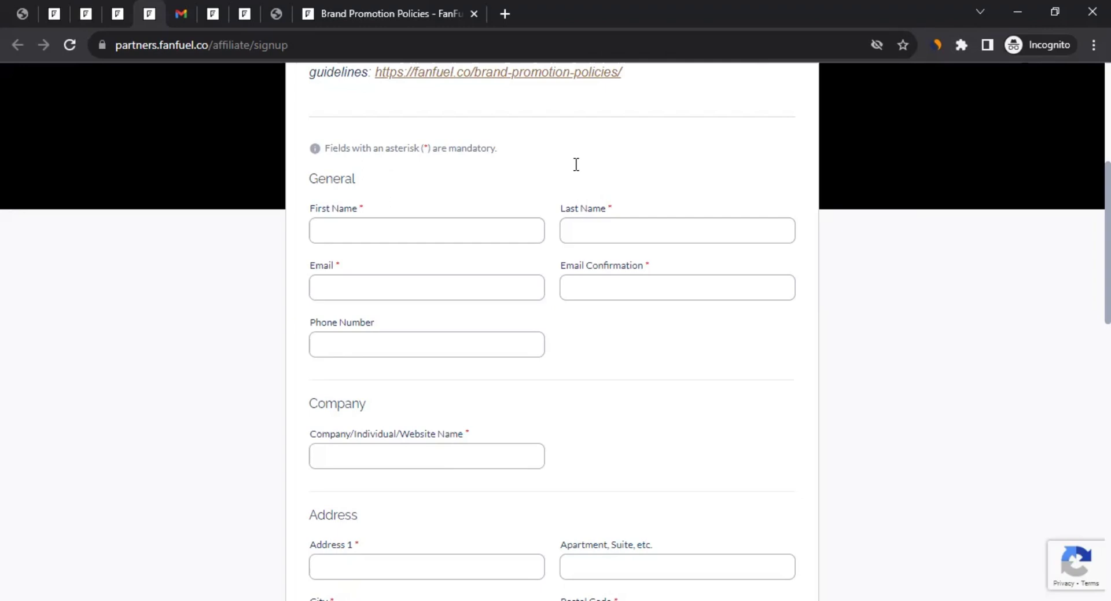
pyautogui.click(355, 234)
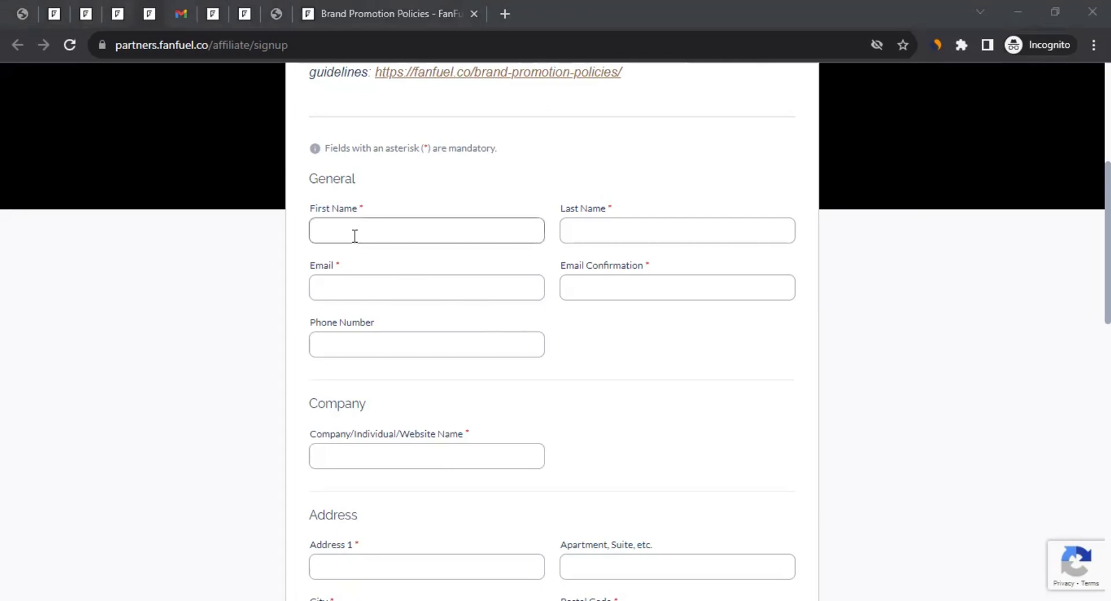
pyautogui.write('John')
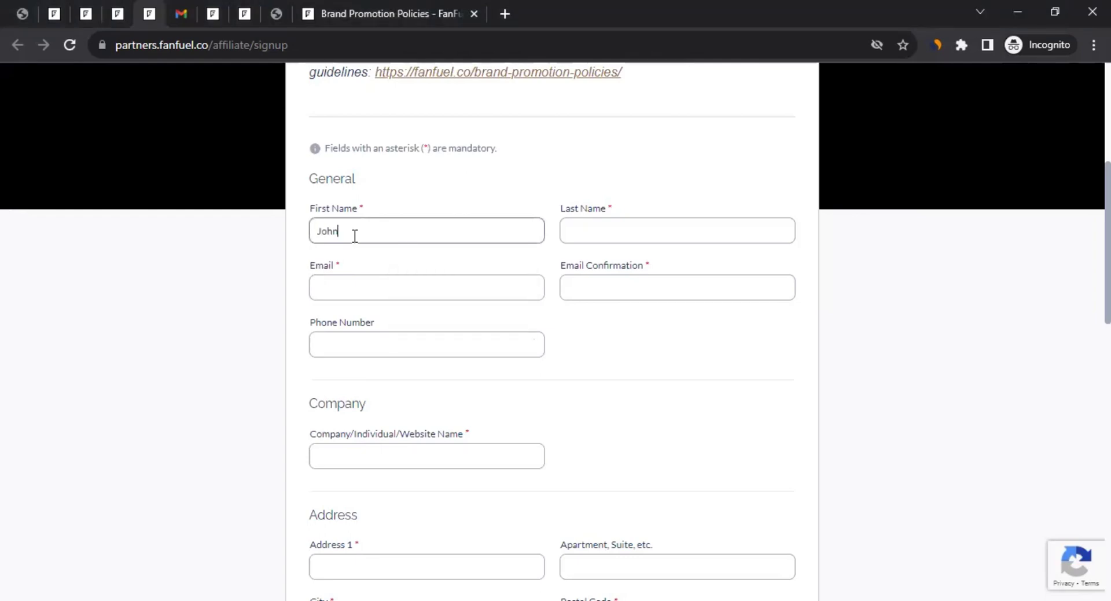
pyautogui.press('Tab')
pyautogui.write('LNU')
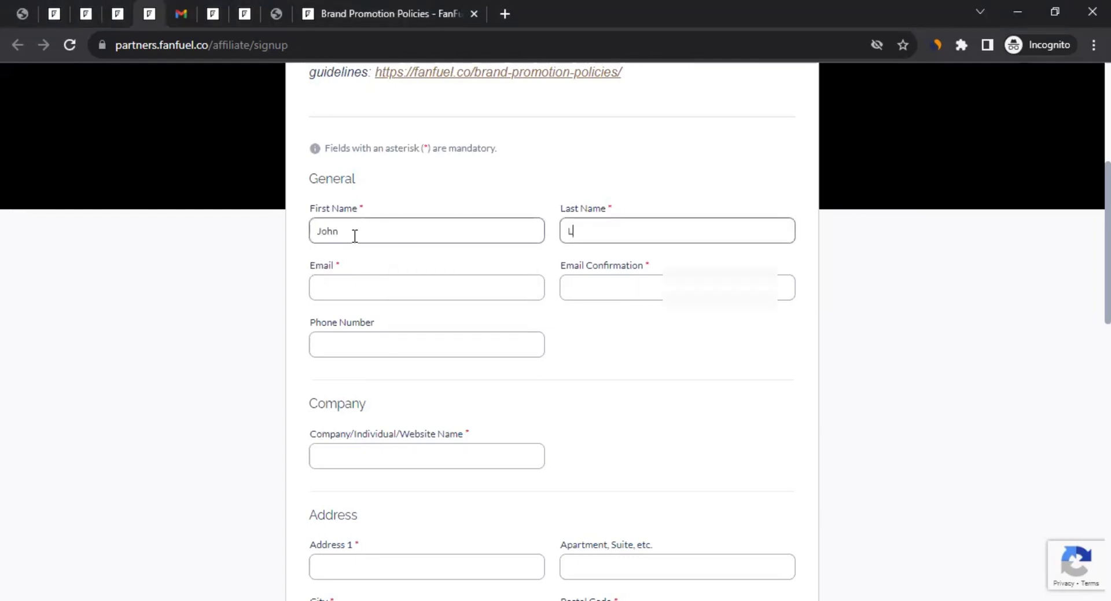
# - Paste the applicant's e-mail address into both the Email and Email Confirmation fields
pyautogui.click(319, 279)
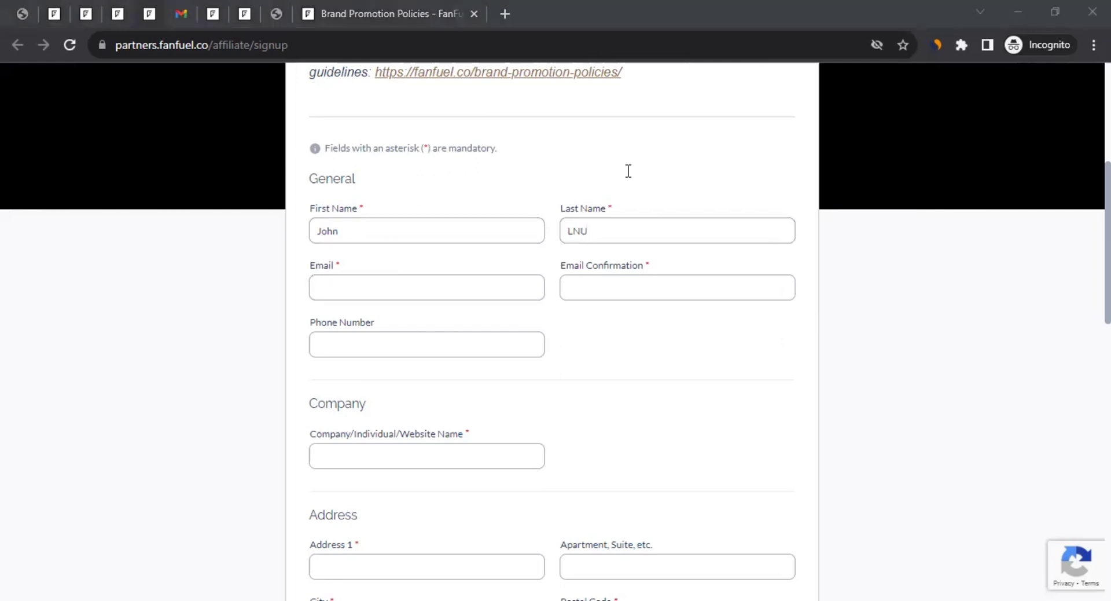
pyautogui.click(326, 280)
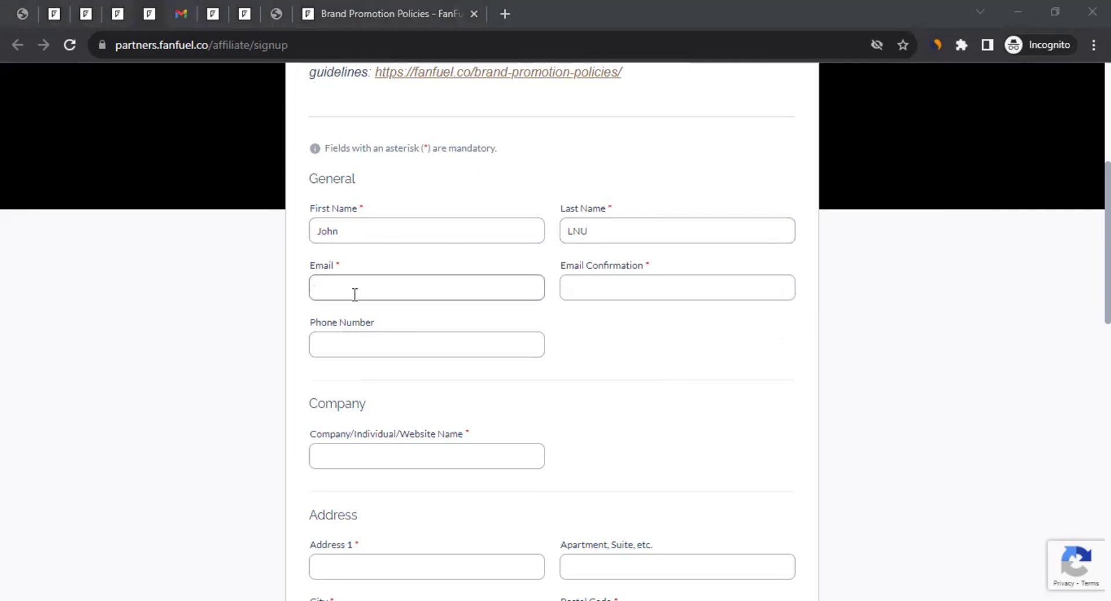
pyautogui.hotkey('ctrl', 'v')
pyautogui.click(630, 280)
pyautogui.hotkey('ctrl', 'v')
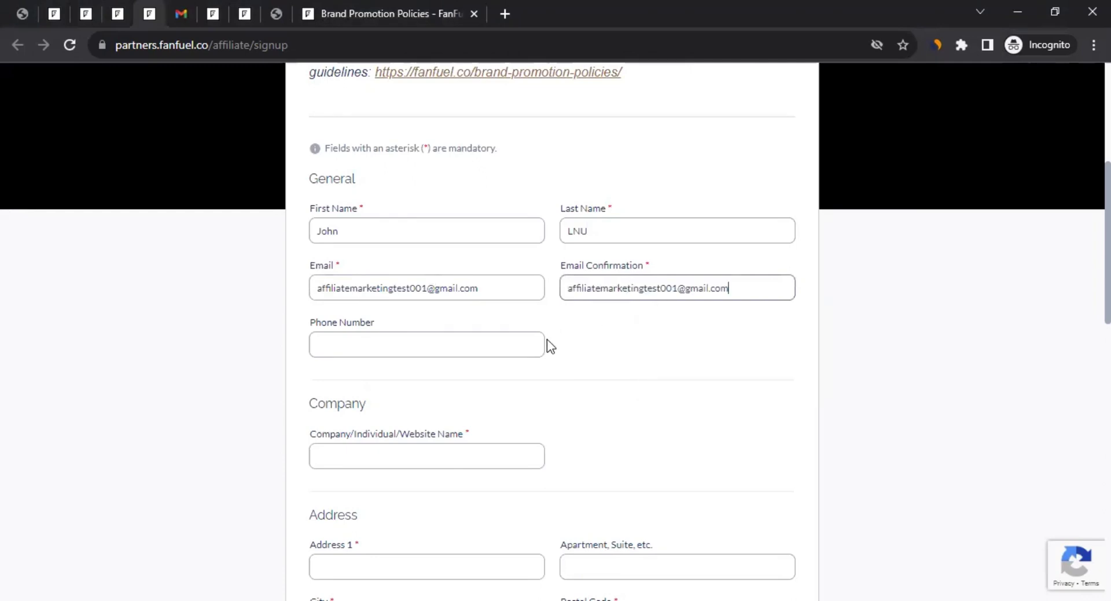
pyautogui.click(582, 363)
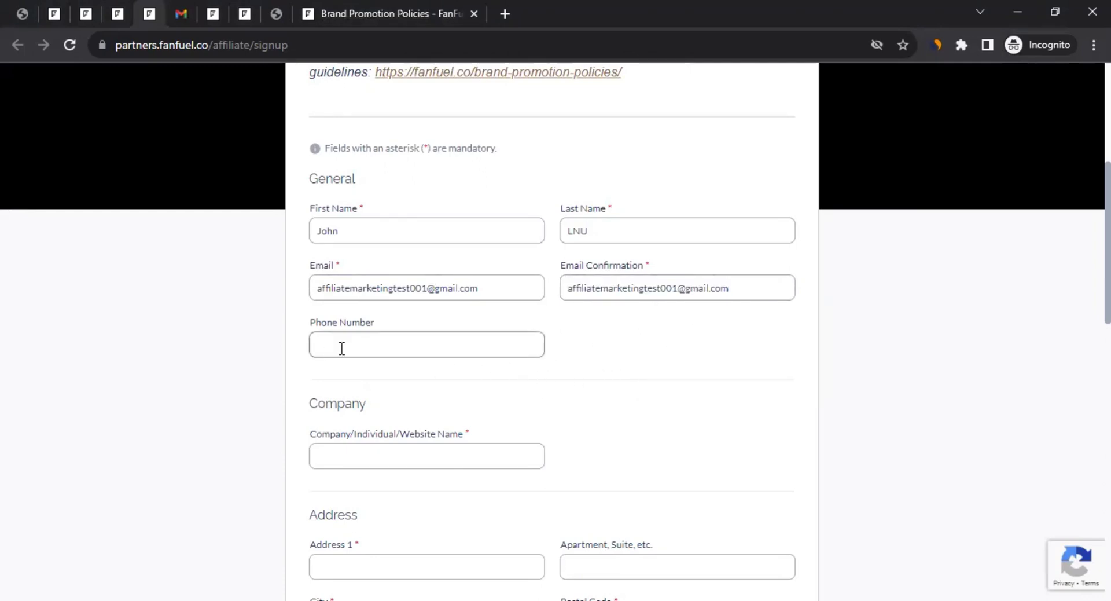
pyautogui.scroll(-1, 246, 349)
pyautogui.click(395, 259)
pyautogui.click(385, 270)
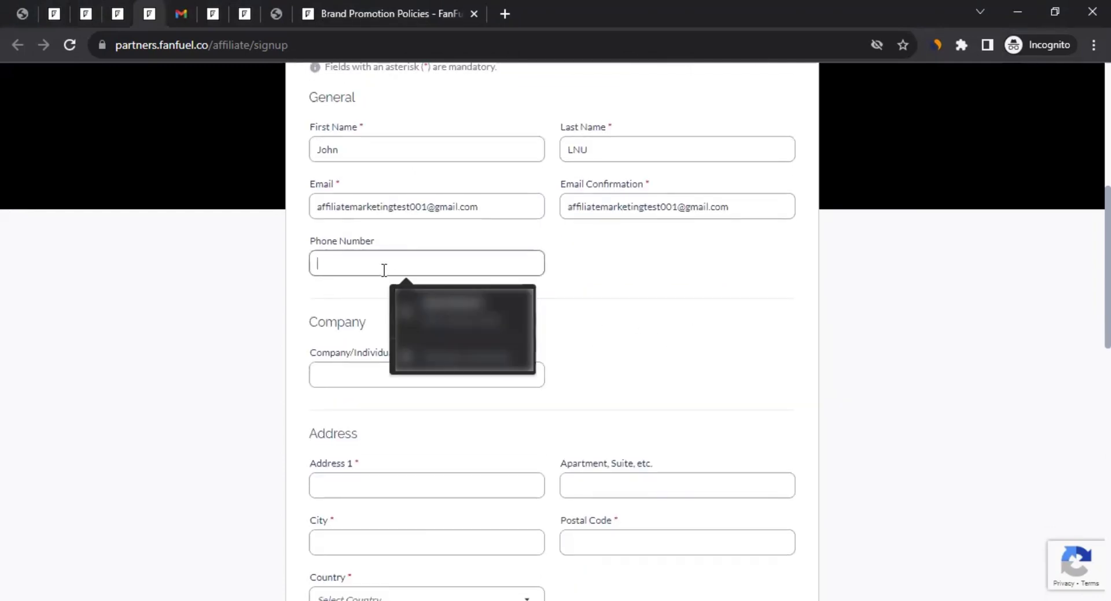
pyautogui.click(266, 276)
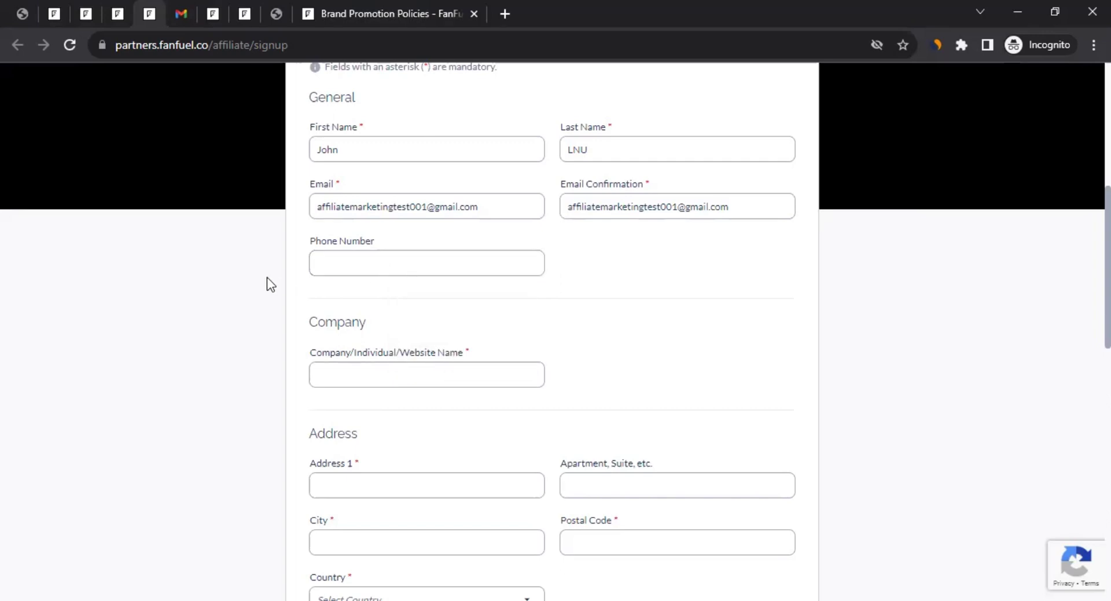
pyautogui.click(404, 275)
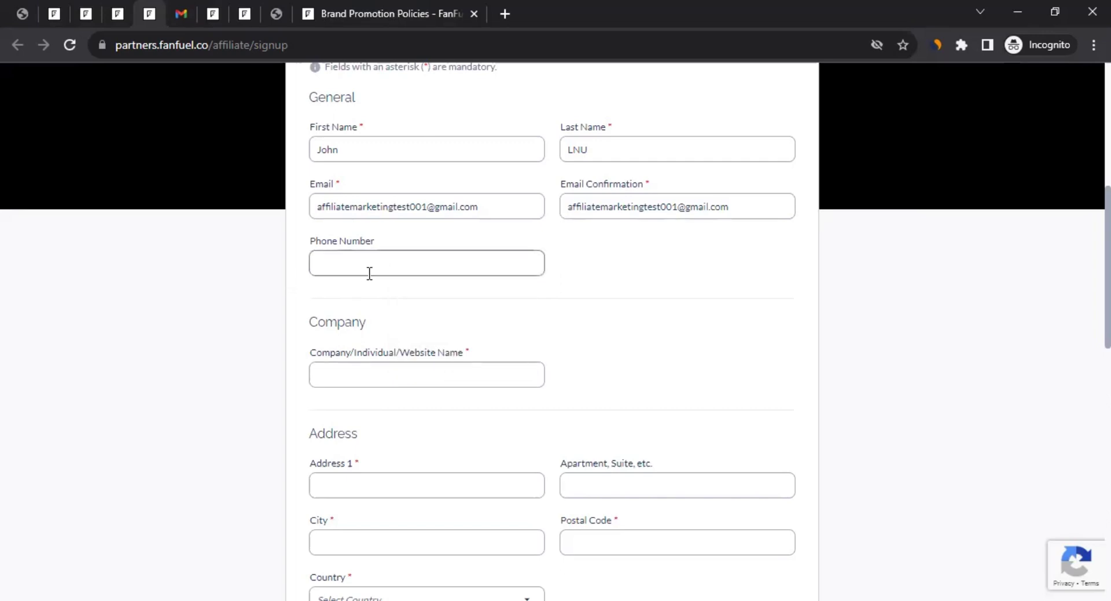
pyautogui.click(329, 292)
pyautogui.click(374, 260)
pyautogui.click(259, 290)
# - Enter "AM Test" as the company, individual or website name in the Company section
pyautogui.scroll(-3, 259, 290)
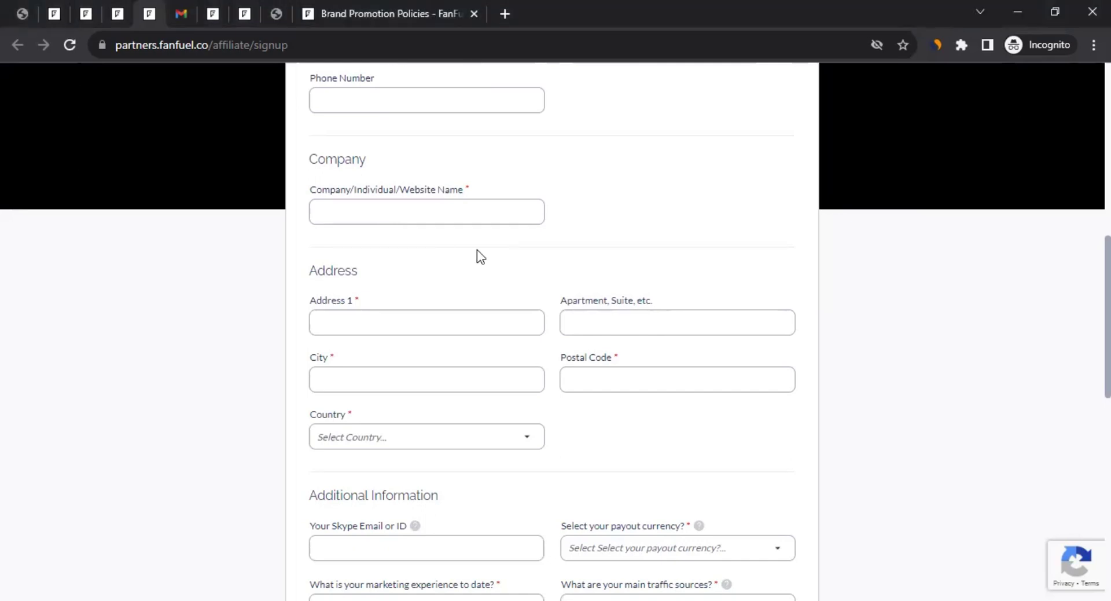
pyautogui.click(389, 219)
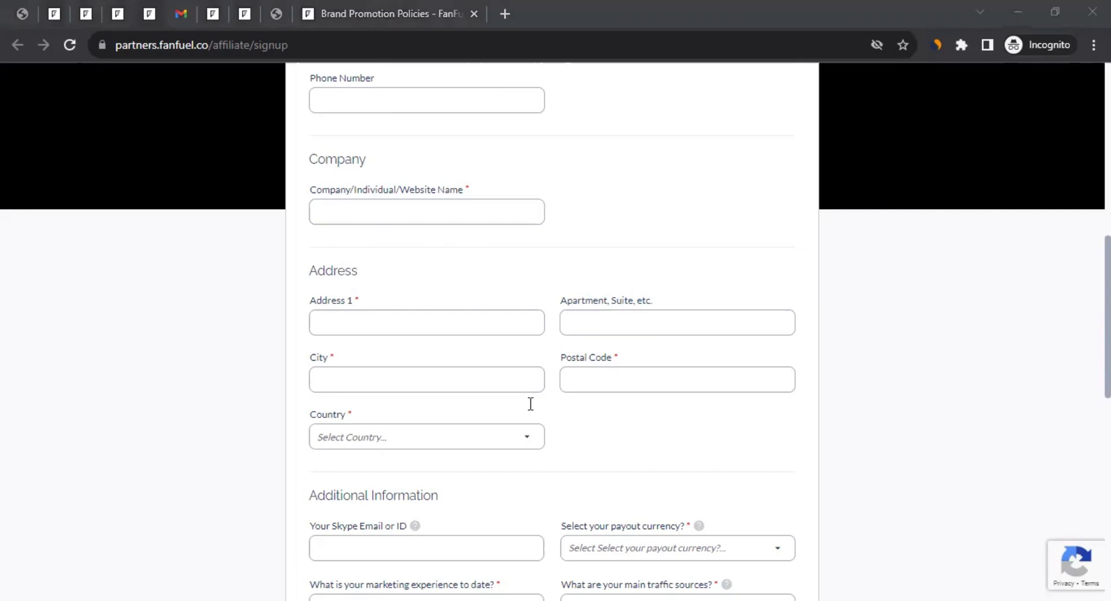
pyautogui.click(369, 221)
pyautogui.write('AH Test')
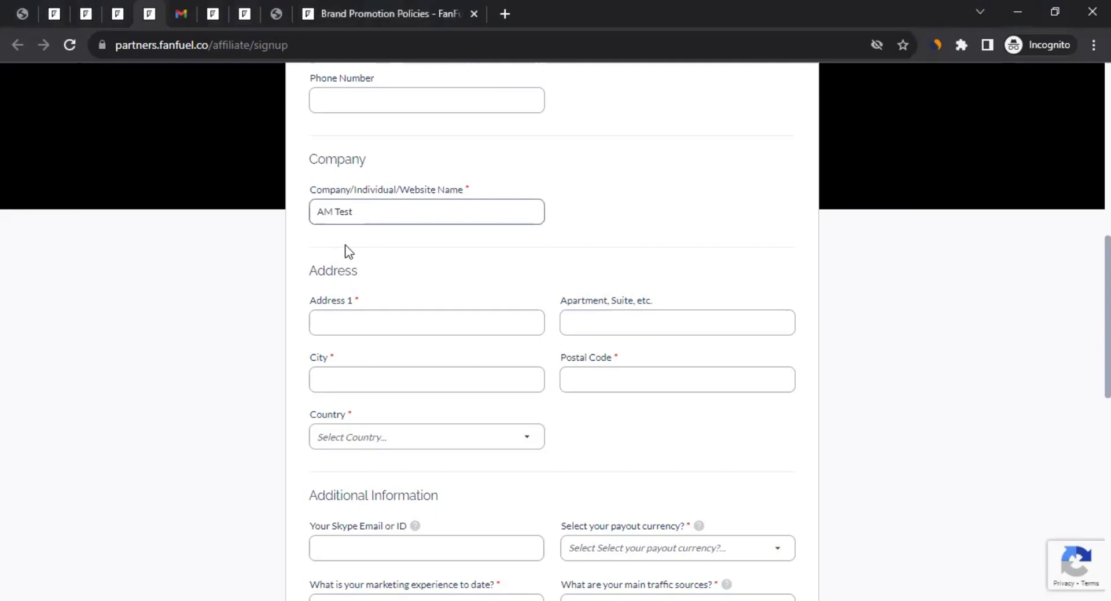
# - Fill in the applicant's street address, apartment or suite, city and postal code in the Address section
pyautogui.scroll(-3, 346, 244)
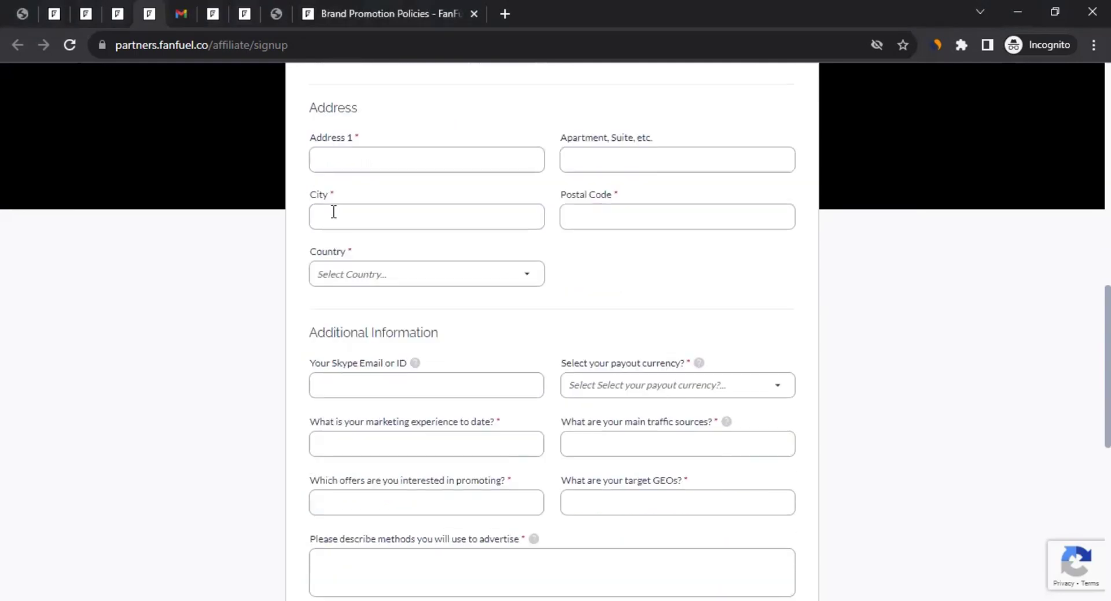
pyautogui.click(373, 171)
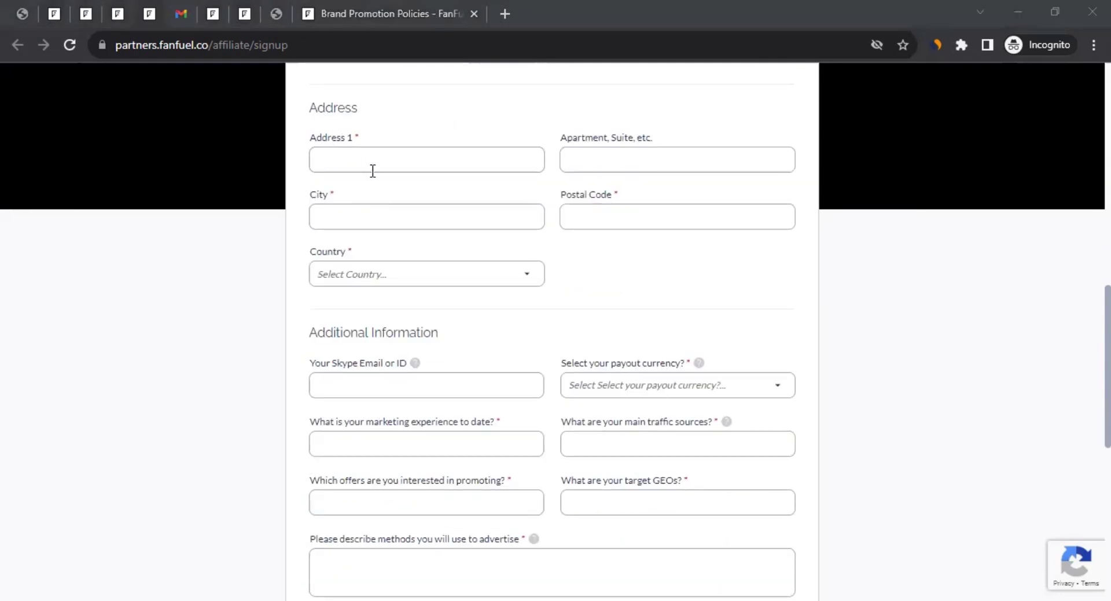
pyautogui.write('50888.')
pyautogui.press('Tab')
pyautogui.write('Nowhere Suite')
pyautogui.press('Tab')
pyautogui.write('Mumbai')
pyautogui.press('Tab')
pyautogui.write('425222')
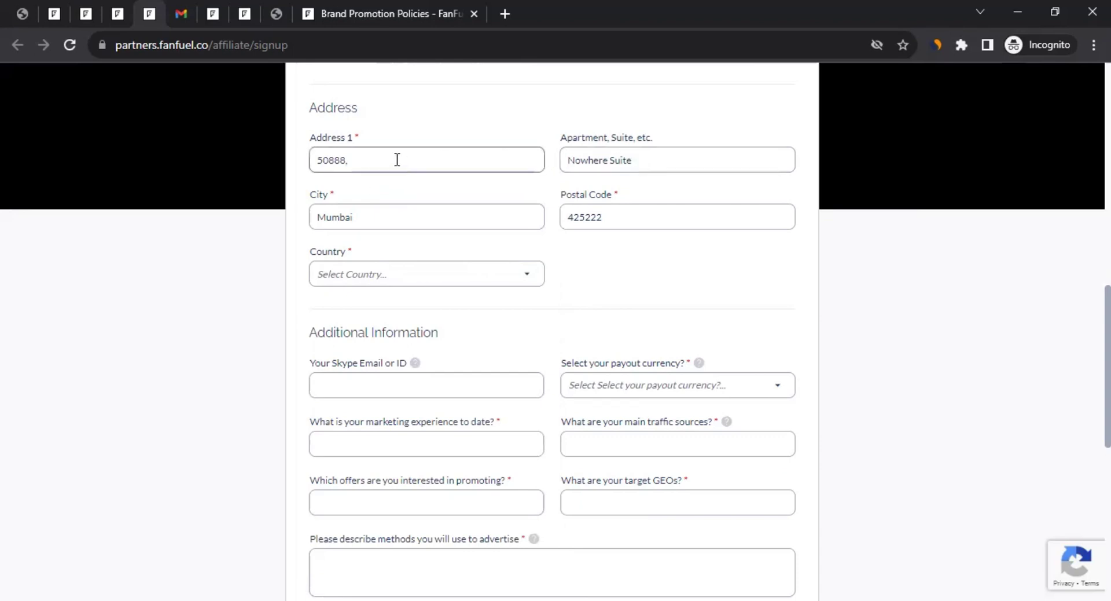
# - Set the address country to India and the region to Maharashtra (IN)
pyautogui.click(361, 276)
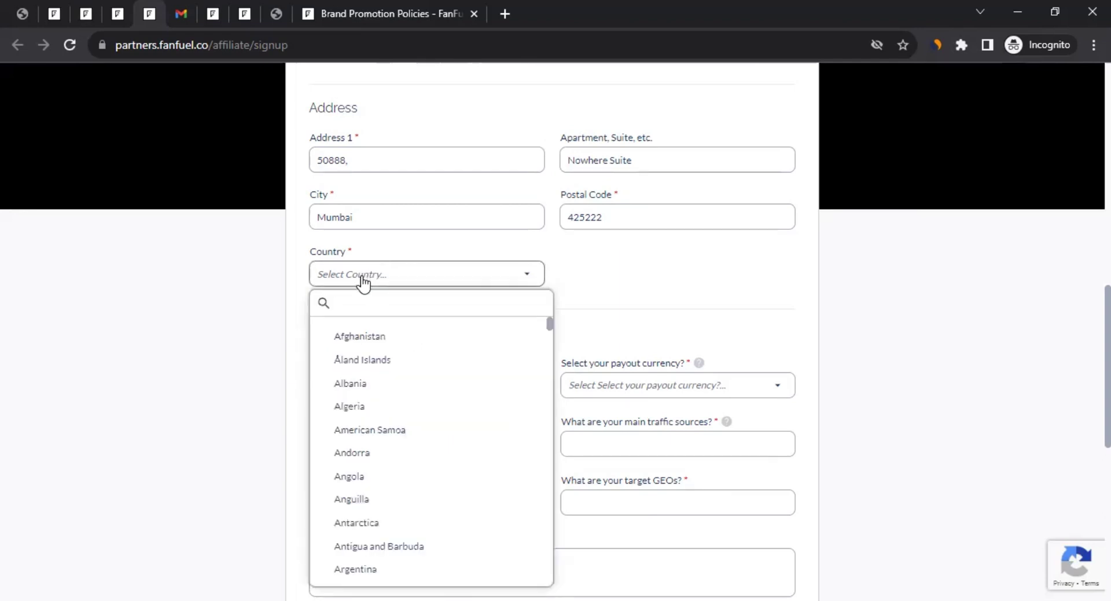
pyautogui.write('india')
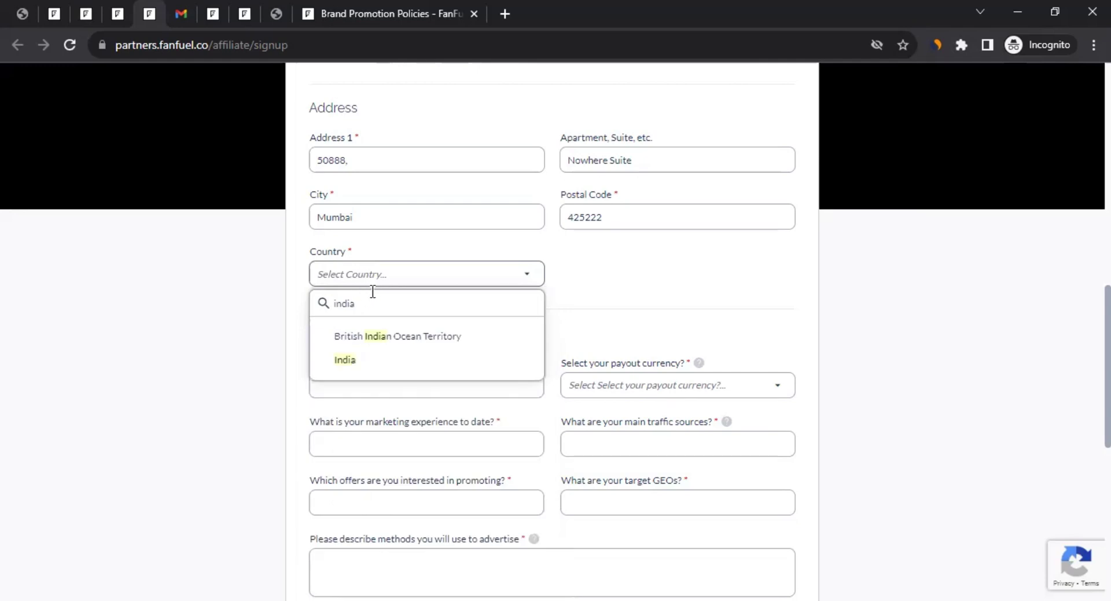
pyautogui.click(395, 367)
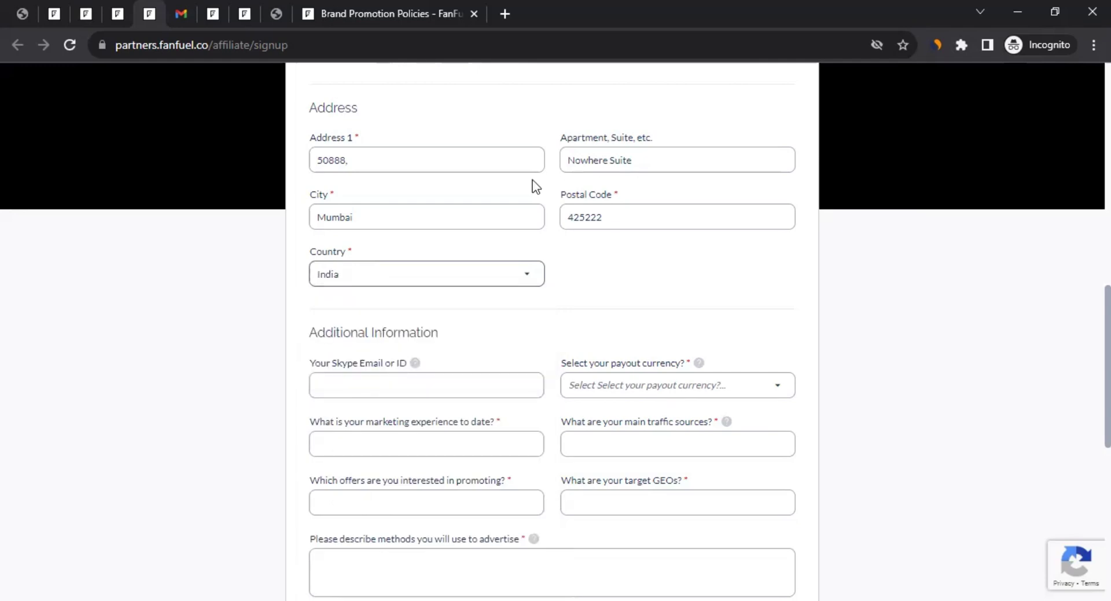
pyautogui.click(610, 276)
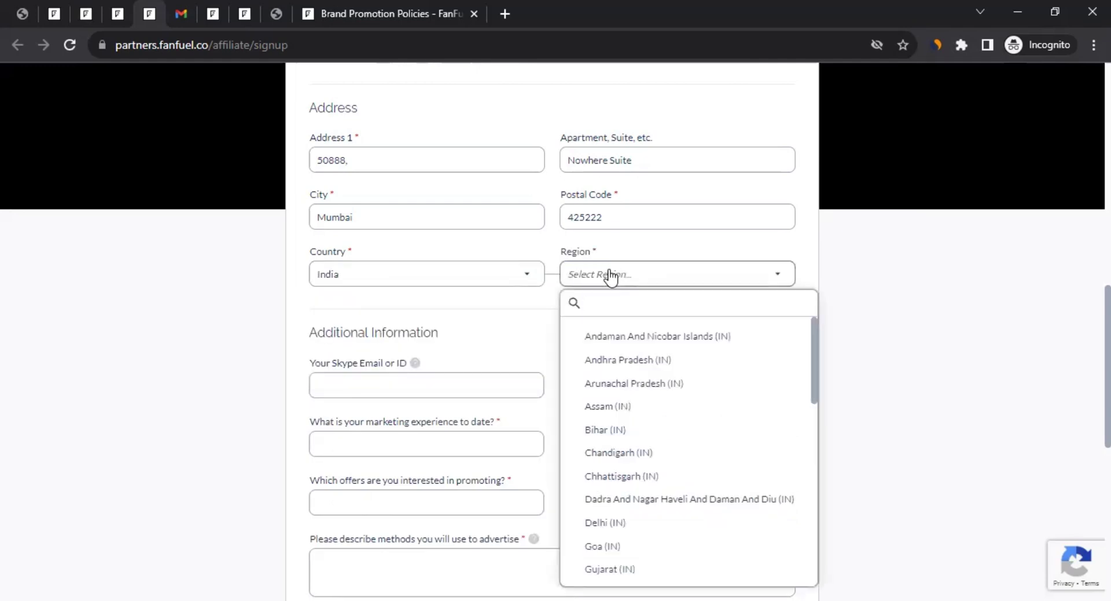
pyautogui.write('mah')
pyautogui.click(632, 345)
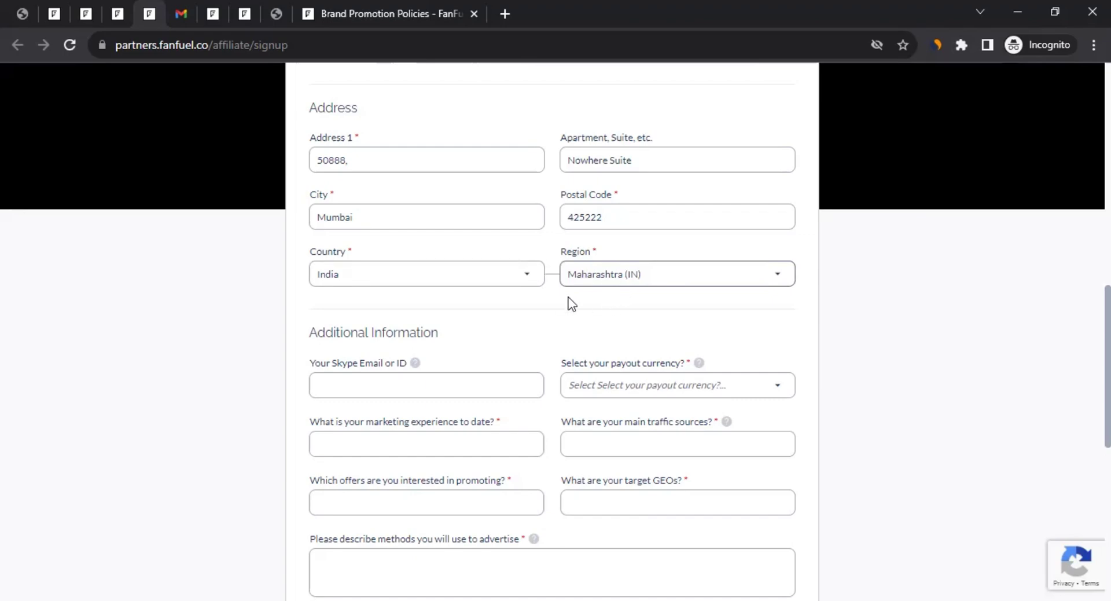
# - Leave the Skype contact empty and choose USD as the payout currency in the Additional Information section
pyautogui.scroll(-4, 536, 300)
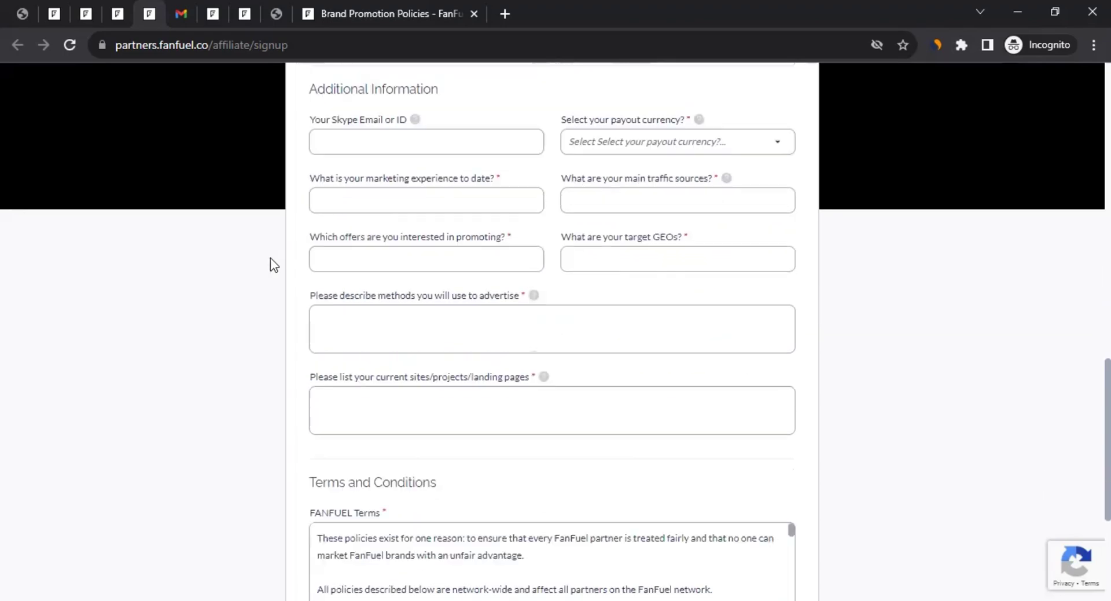
pyautogui.click(354, 143)
pyautogui.click(290, 161)
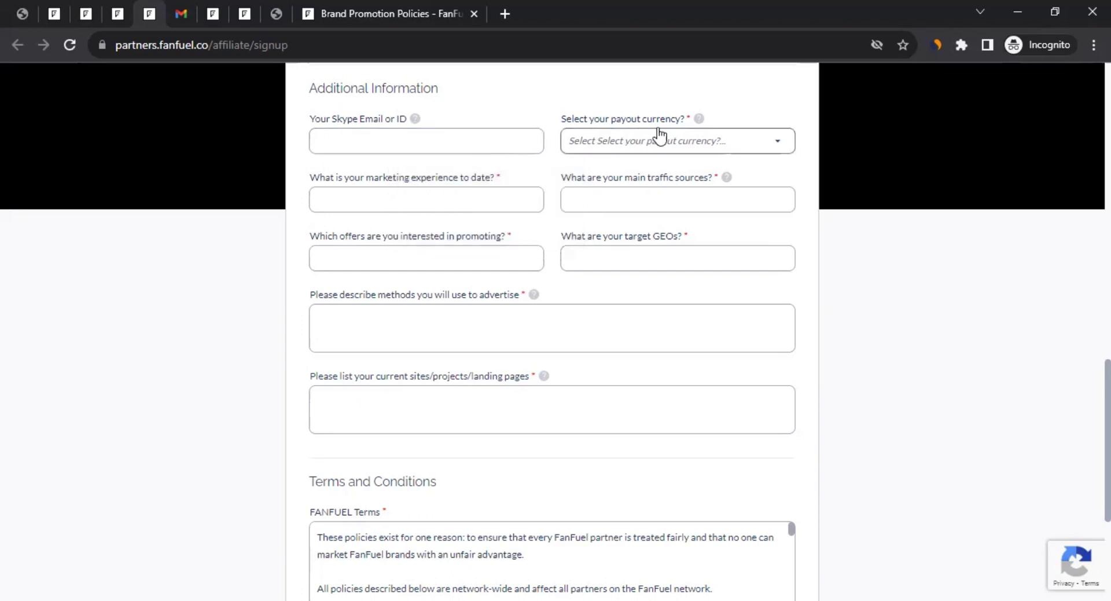
pyautogui.click(646, 149)
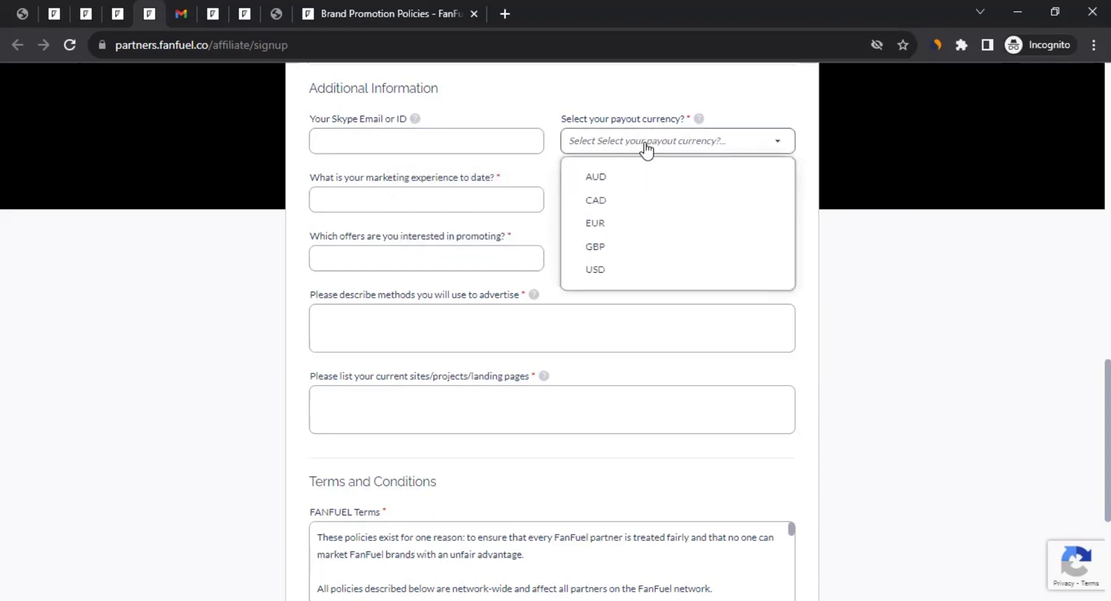
pyautogui.click(612, 269)
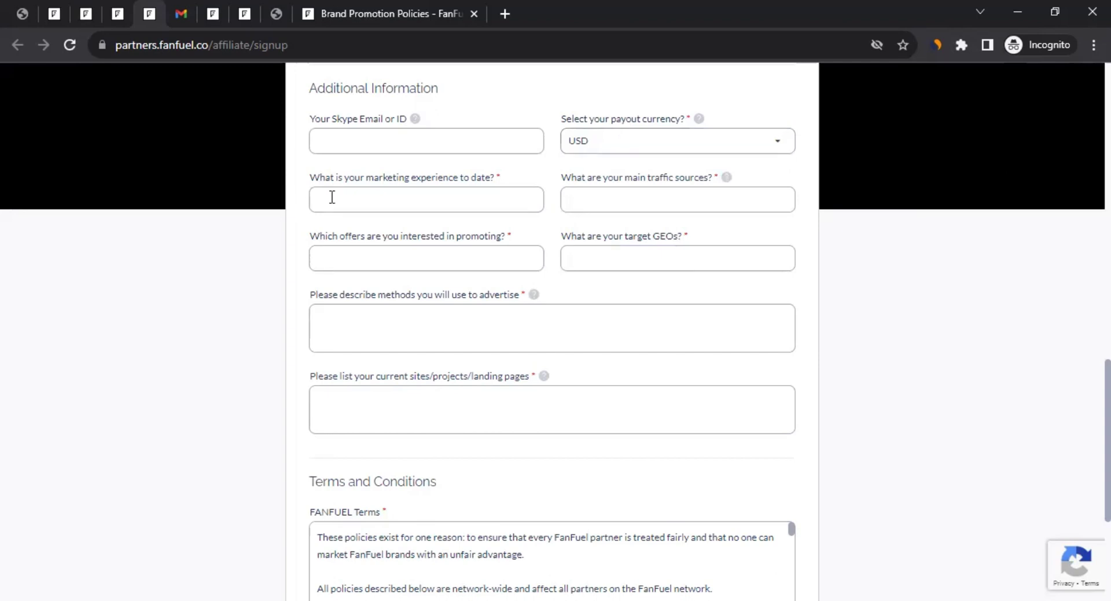
# - Answer the marketing experience question with "3 Plus Years in Digital Marketing"
pyautogui.scroll(-1, 340, 195)
pyautogui.scroll(-1, 340, 195)
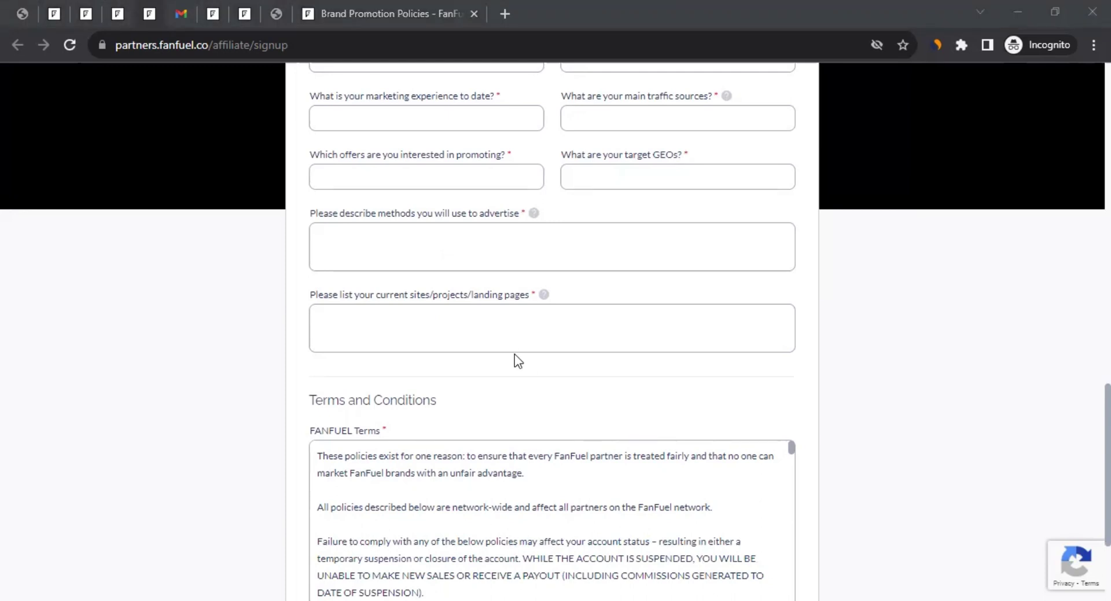
pyautogui.click(367, 118)
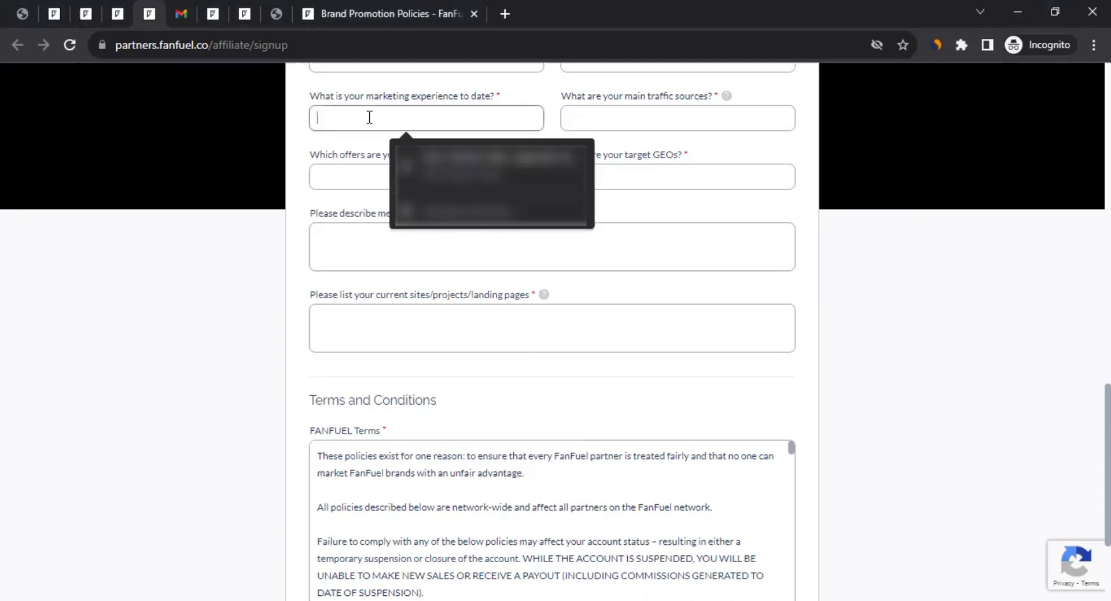
pyautogui.press('Down')
pyautogui.press('Return')
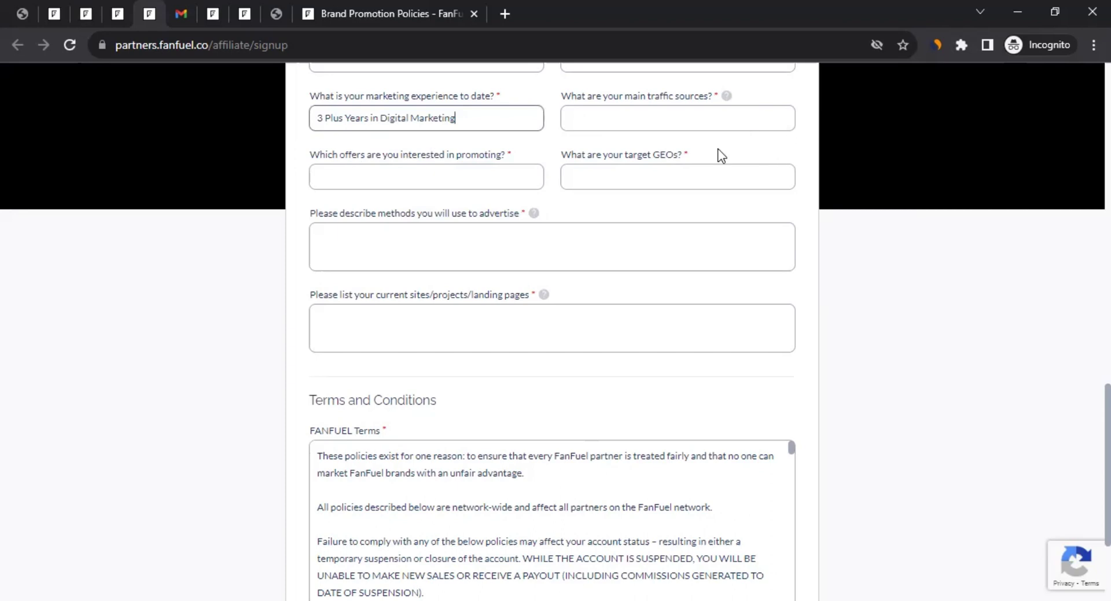
# - Paste the placeholder sentence "Morbi quis aliquam dolor. Mauris vitae risus eu velit hendrerit varius" as the answer about main traffic sources
pyautogui.click(631, 100)
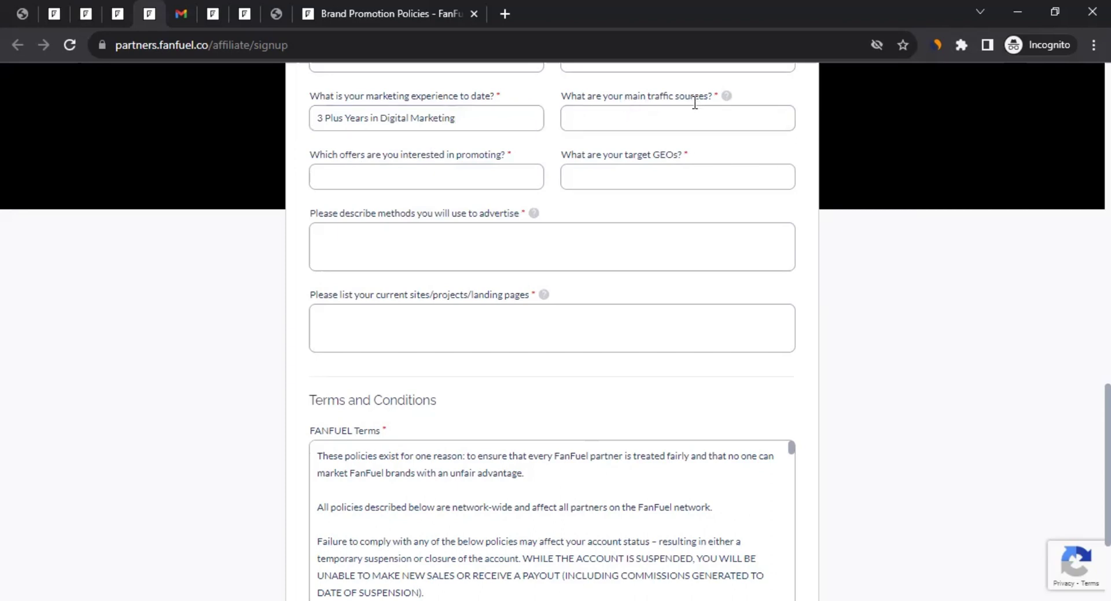
pyautogui.click(698, 110)
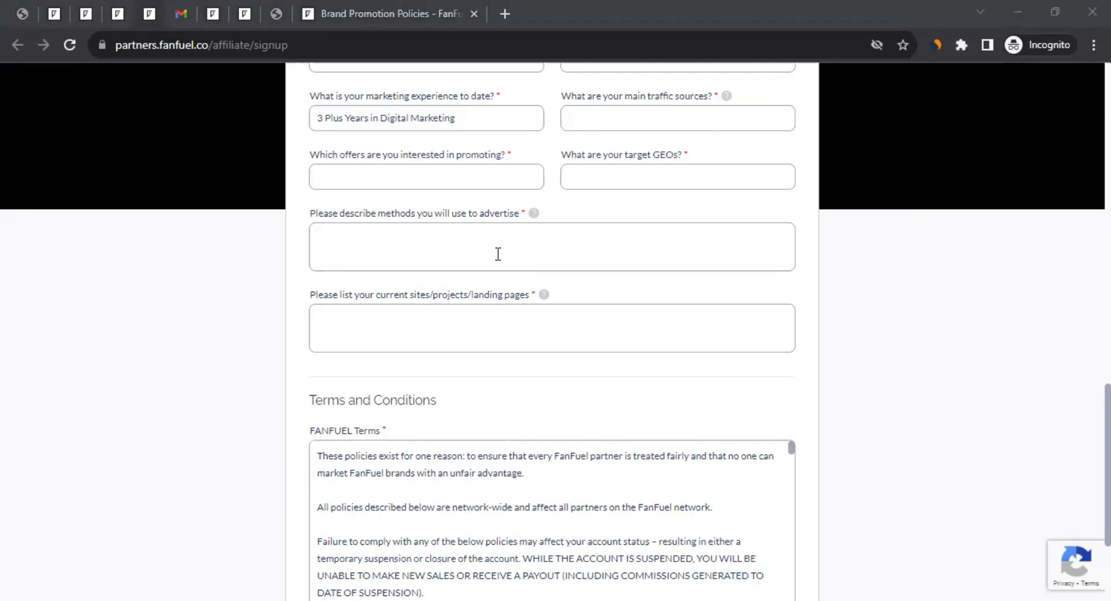
pyautogui.click(614, 119)
pyautogui.hotkey('ctrl', 'v')
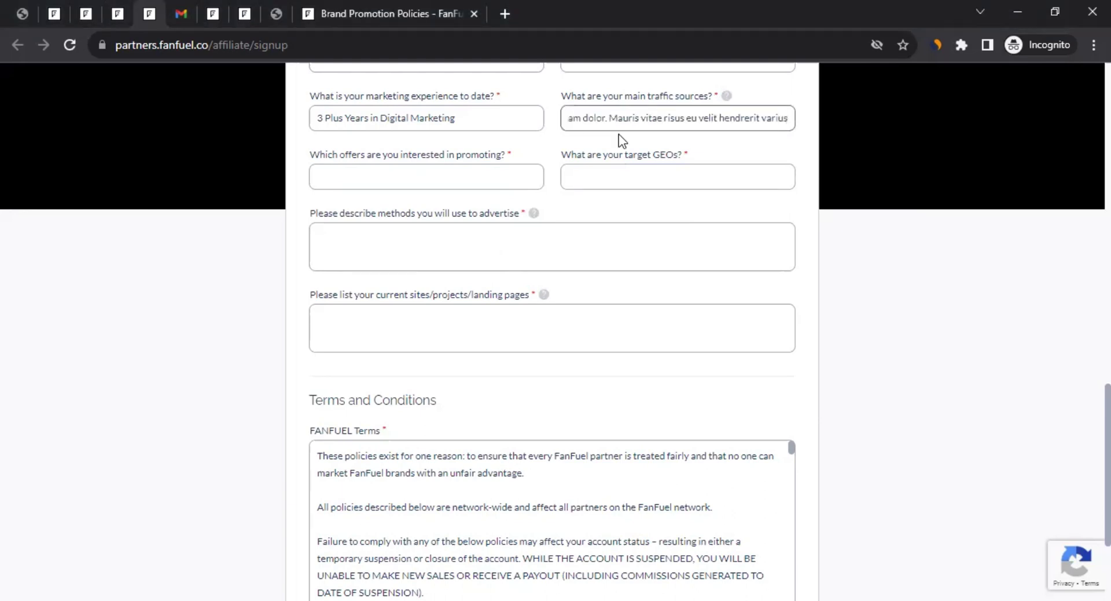
pyautogui.moveTo(578, 123); pyautogui.dragTo(554, 102)
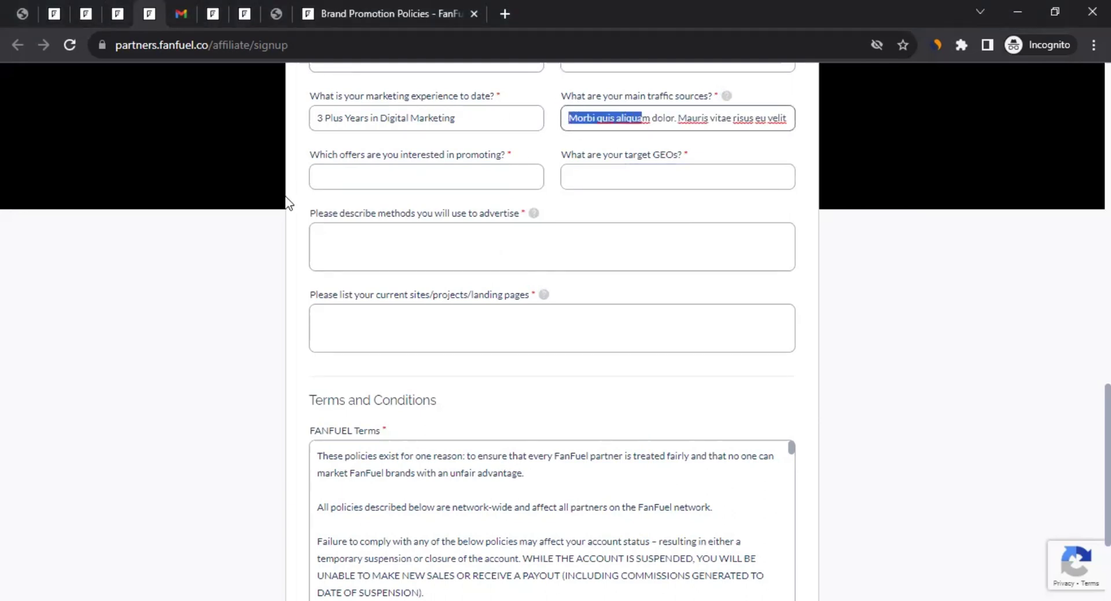
pyautogui.click(312, 156)
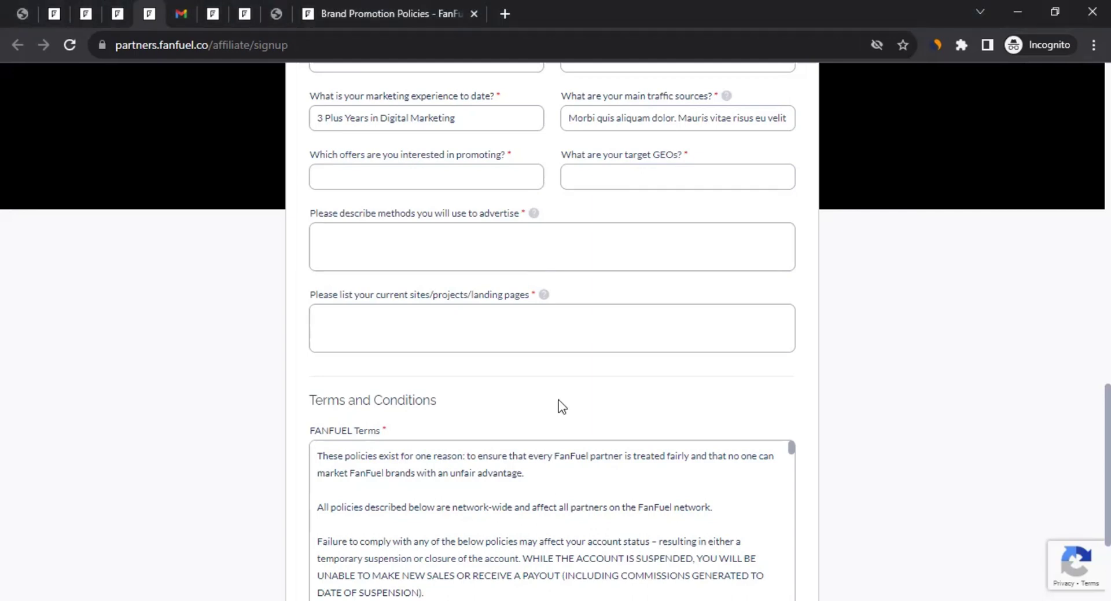
# - Enter "Morbi elementum luctus ex vel condimentum." for the offers of interest and paste filler text starting "Nullam eget turpis commodo" for the target GEOs
pyautogui.click(417, 176)
pyautogui.write('Morbi elementum luctus ex vel condimentum.')
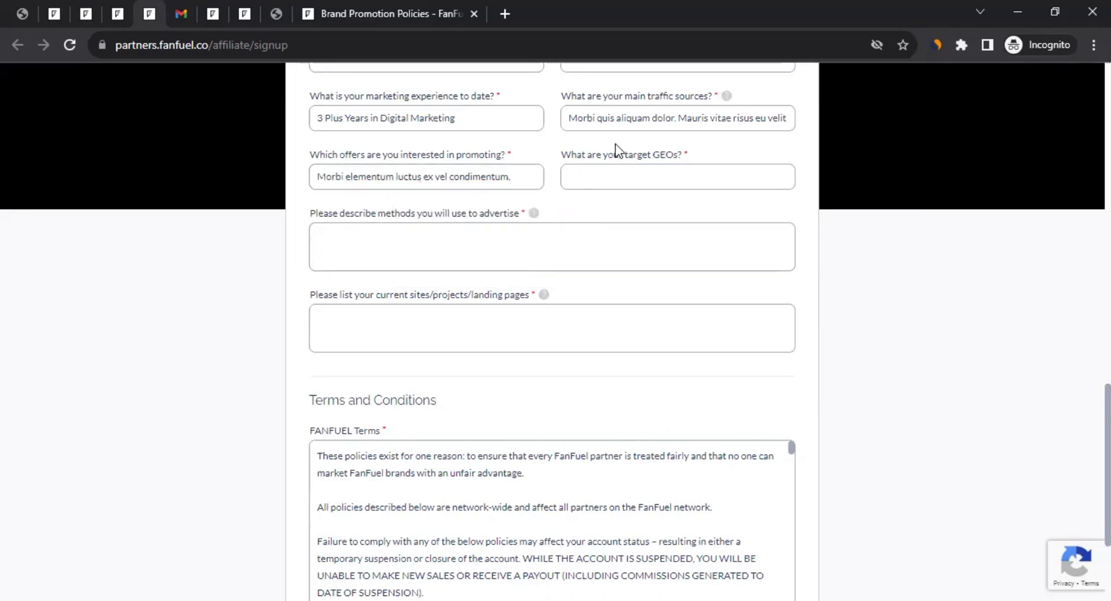
pyautogui.hotkey('ctrl', 'a')
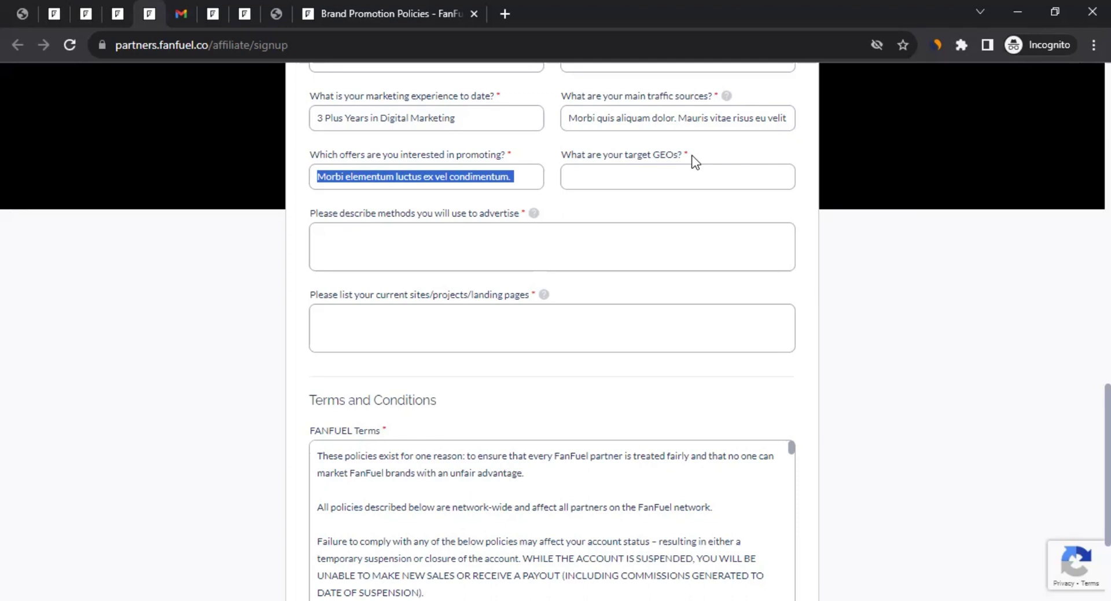
pyautogui.click(685, 172)
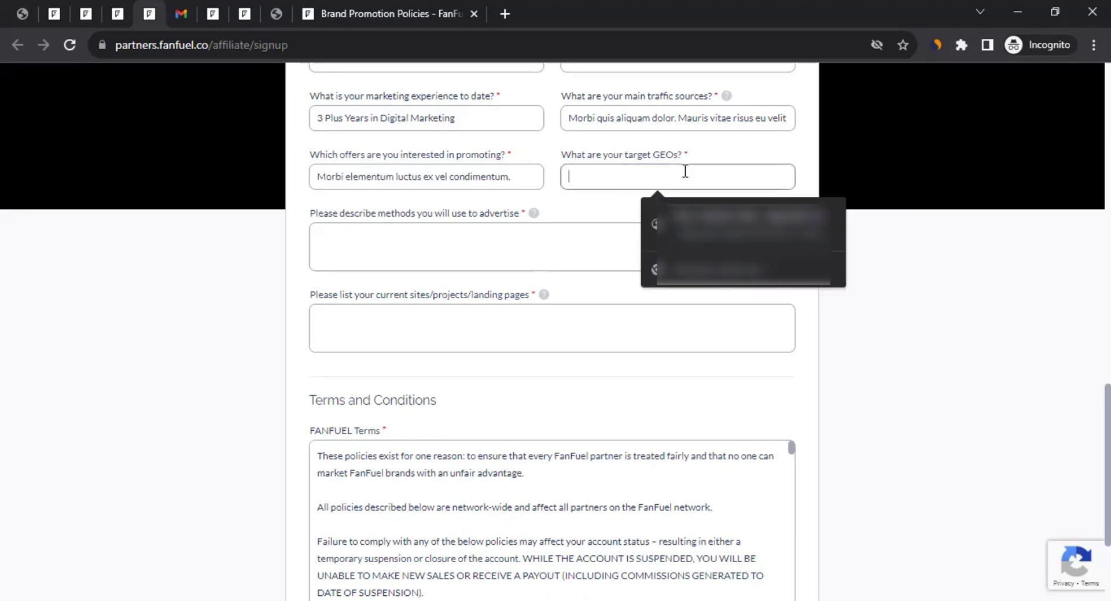
pyautogui.moveTo(534, 215)
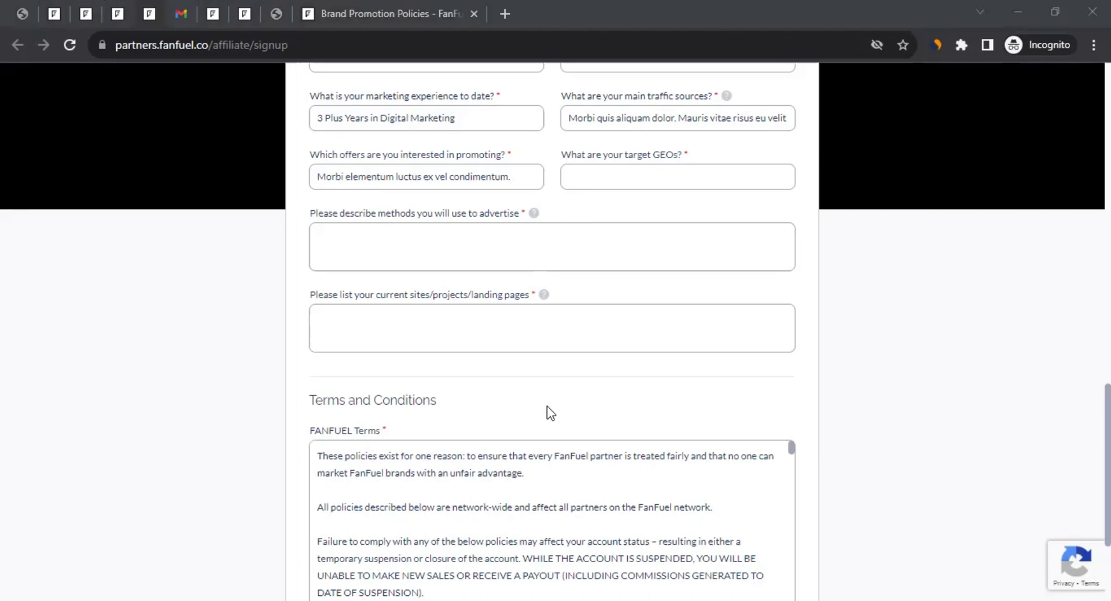
pyautogui.hotkey('ctrl', 'v')
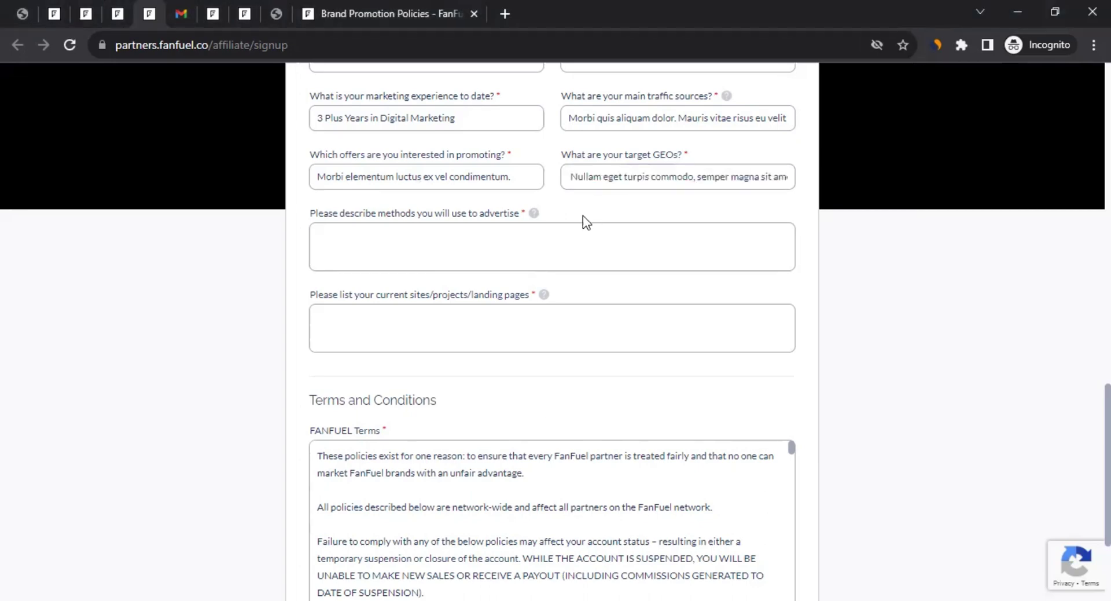
# - Fill the description of advertising methods with the placeholder paragraph beginning "Lorem ipsum dolor sit amet, consectetur adipiscing elit."
pyautogui.scroll(-1, 455, 218)
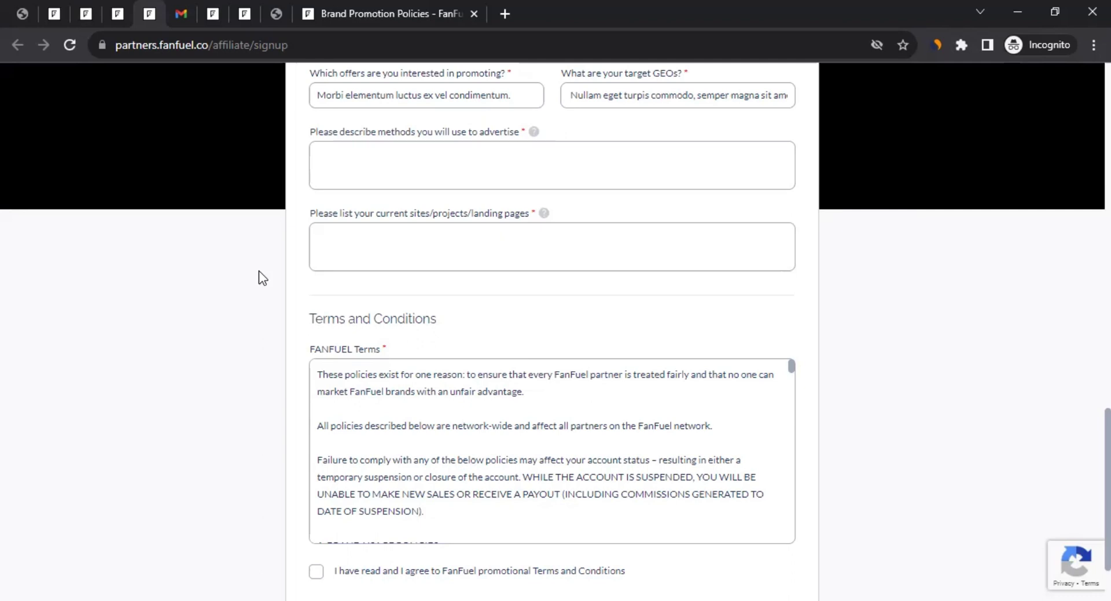
pyautogui.click(380, 161)
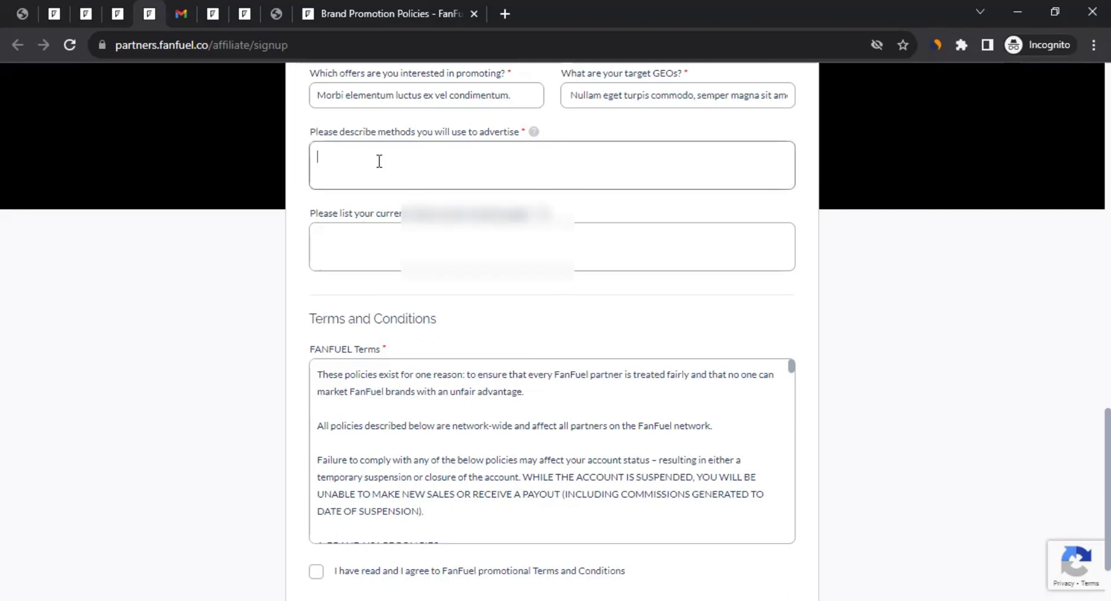
pyautogui.write('Lorem ipsum dolor sit amet, consectetur adipiscing elit. Pellentesque egestas quam et vulputate sollicitudin. Praesent efficitur sem dolor, vel dapibus enim ullamcorper ac. Nunc ullamcorper et ante in pellentesque. Nunc eleifend sapien ante, vel auctor diam accumsan sed. Etiam quis leo ipsum. Vivamus non dapibus tortor. Aenean cursus orci quis sagittis interdum. Donec leo odio, vehicula ac ligula in, molestie pellentesque enim.')
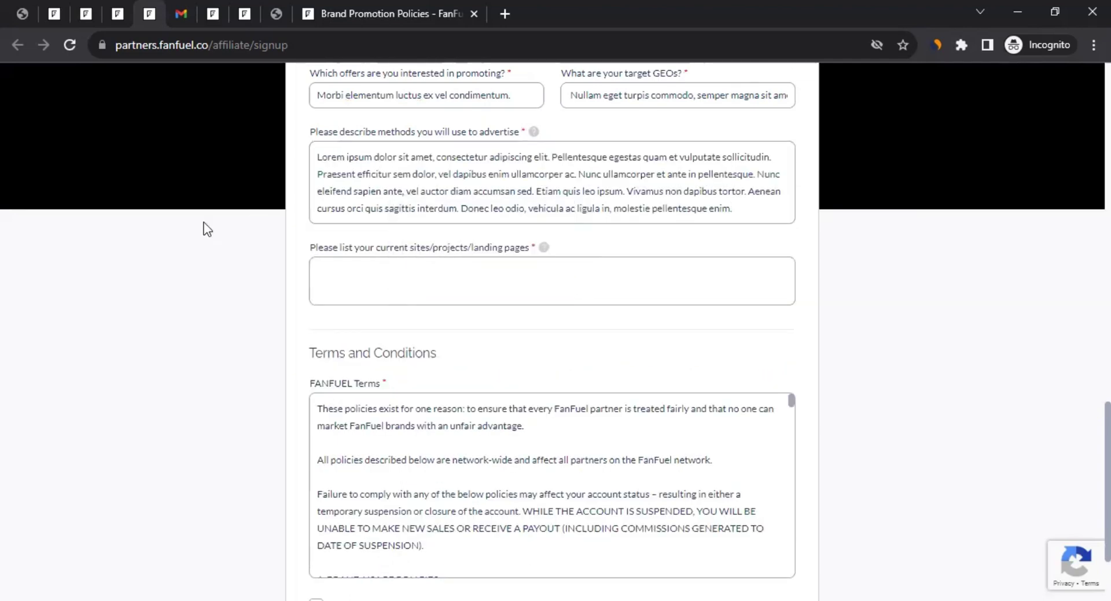
pyautogui.scroll(-1, 234, 249)
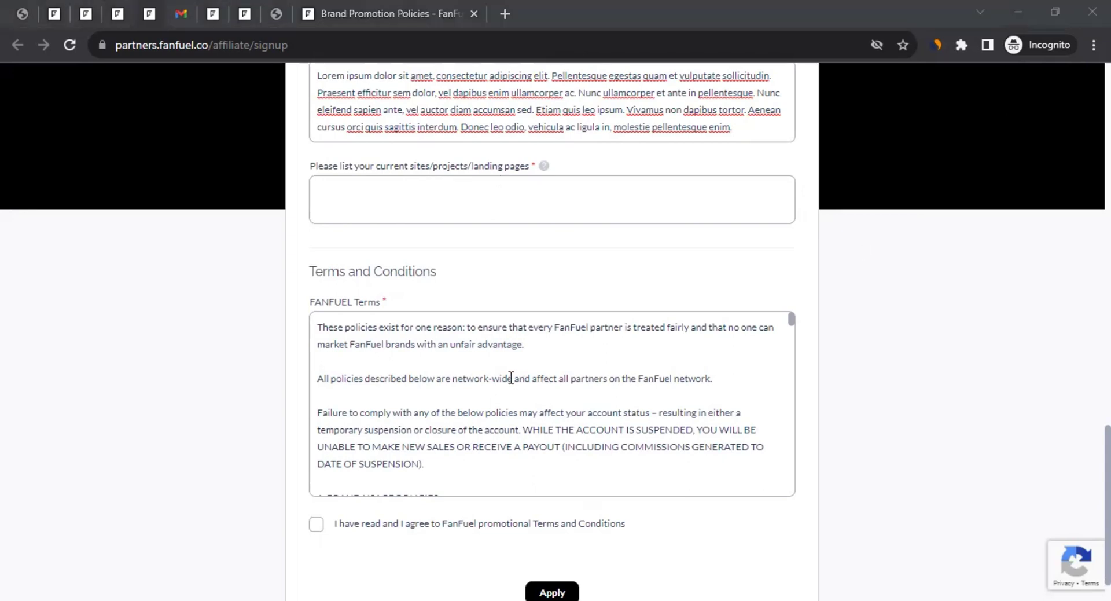
pyautogui.click(330, 201)
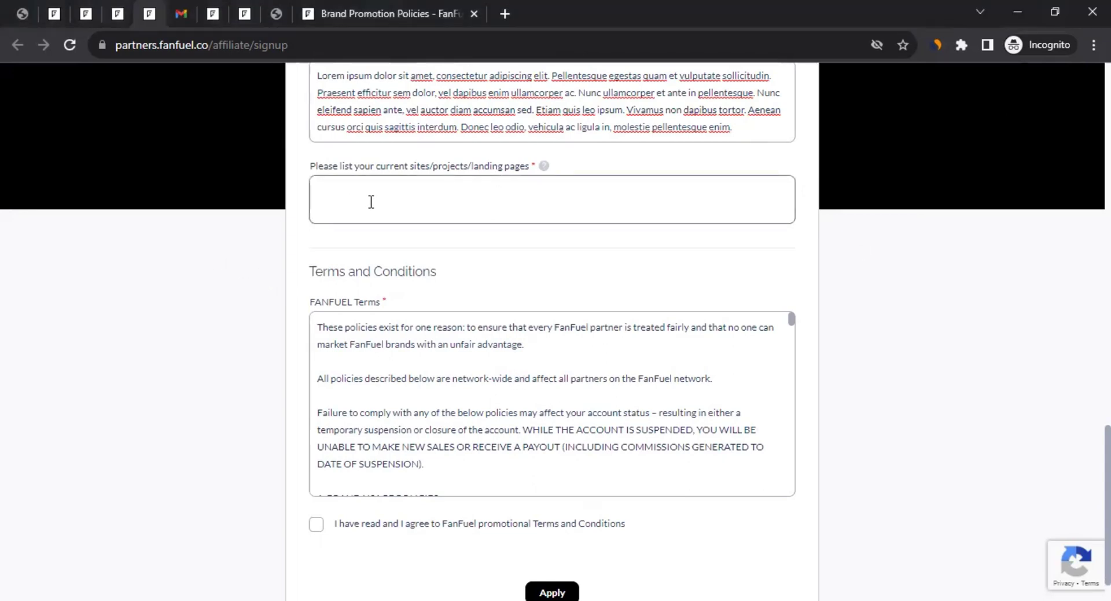
pyautogui.click(401, 203)
pyautogui.write('https://fmc13.vercel.app/')
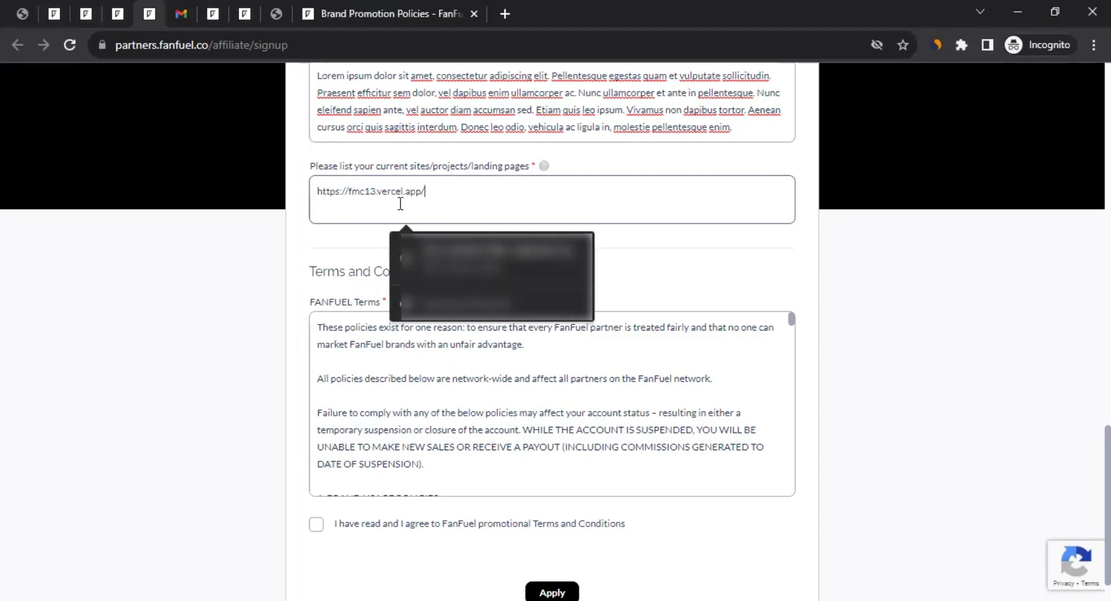
pyautogui.click(241, 227)
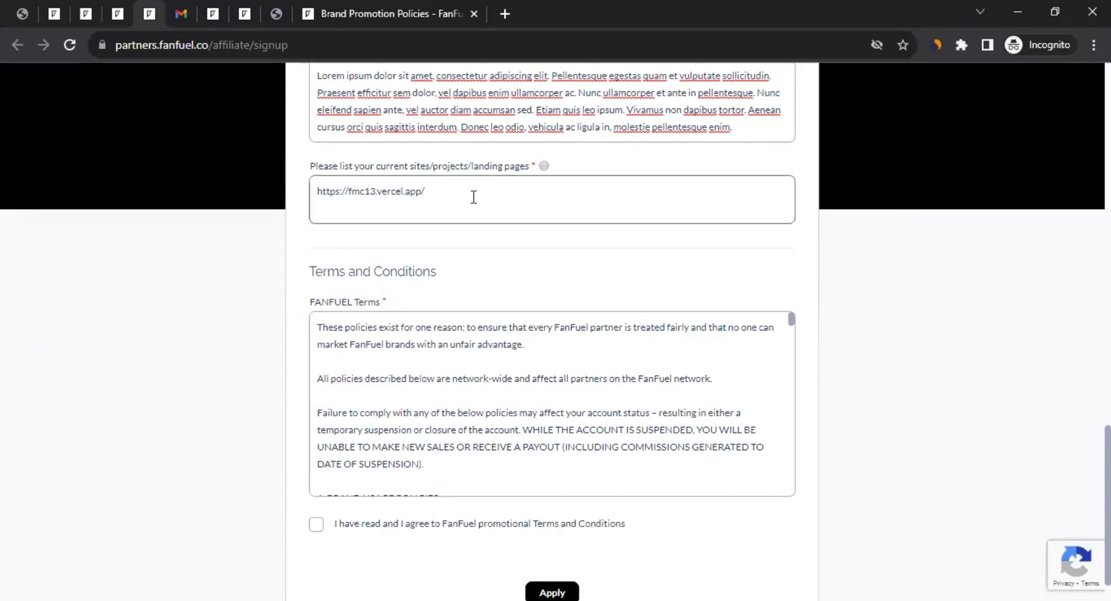
pyautogui.moveTo(459, 194); pyautogui.dragTo(305, 211)
pyautogui.click(288, 240)
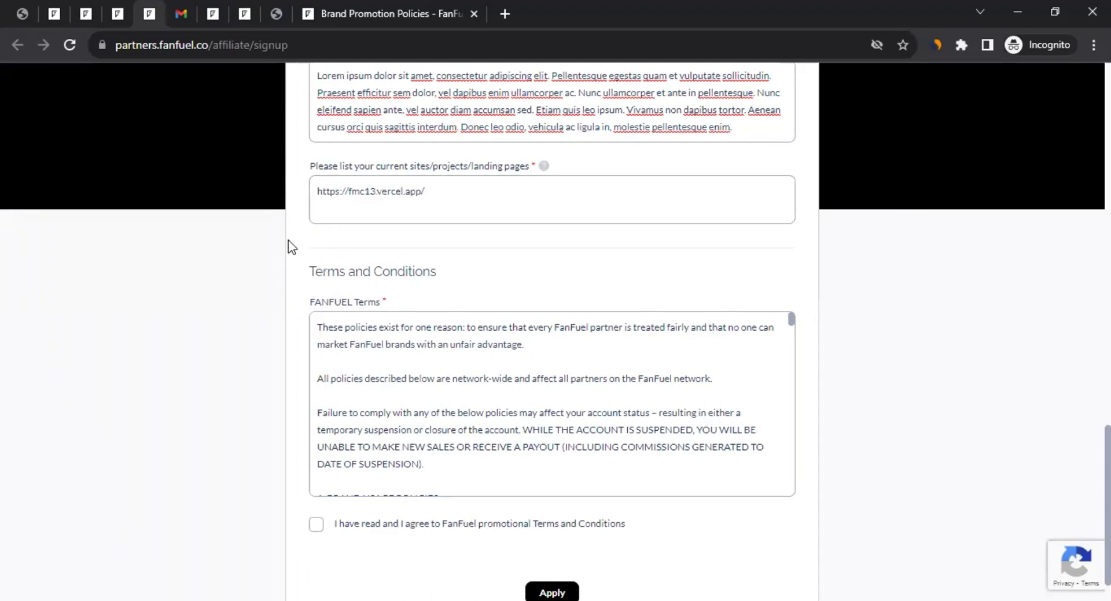
# - Read through the FANFUEL Terms to the end, agree to the promotional Terms and Conditions and submit the application
pyautogui.scroll(-1, 288, 243)
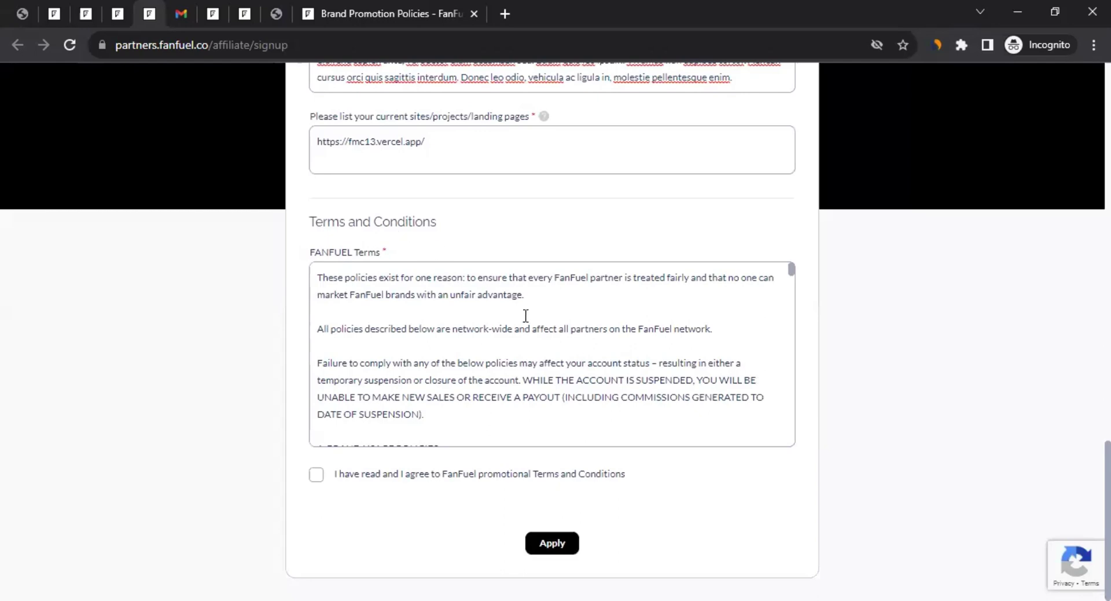
pyautogui.scroll(-15, 586, 347)
pyautogui.scroll(-10, 583, 350)
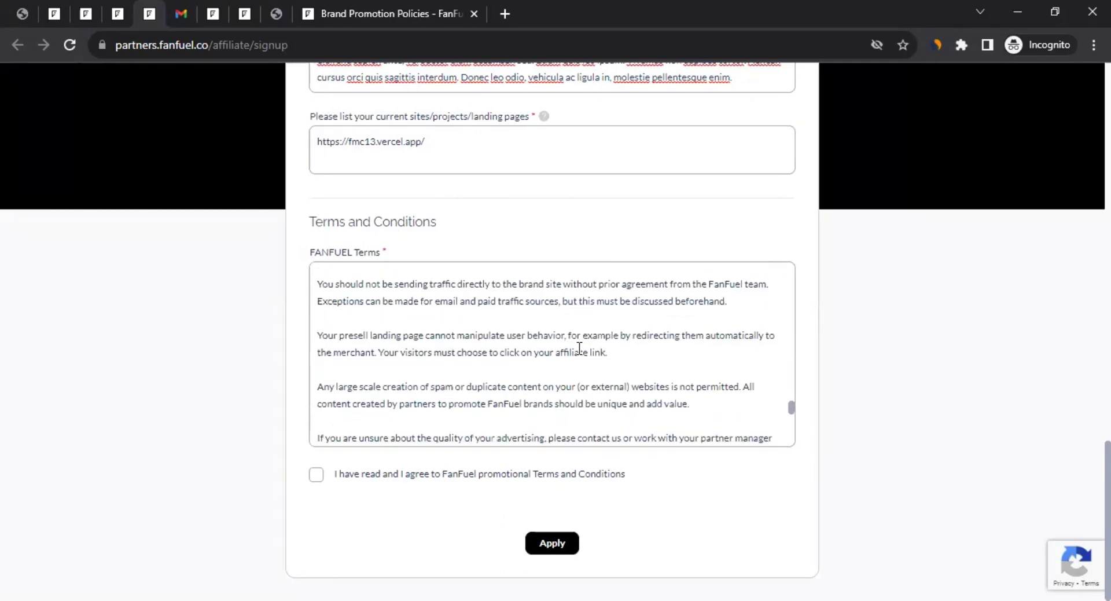
pyautogui.click(316, 481)
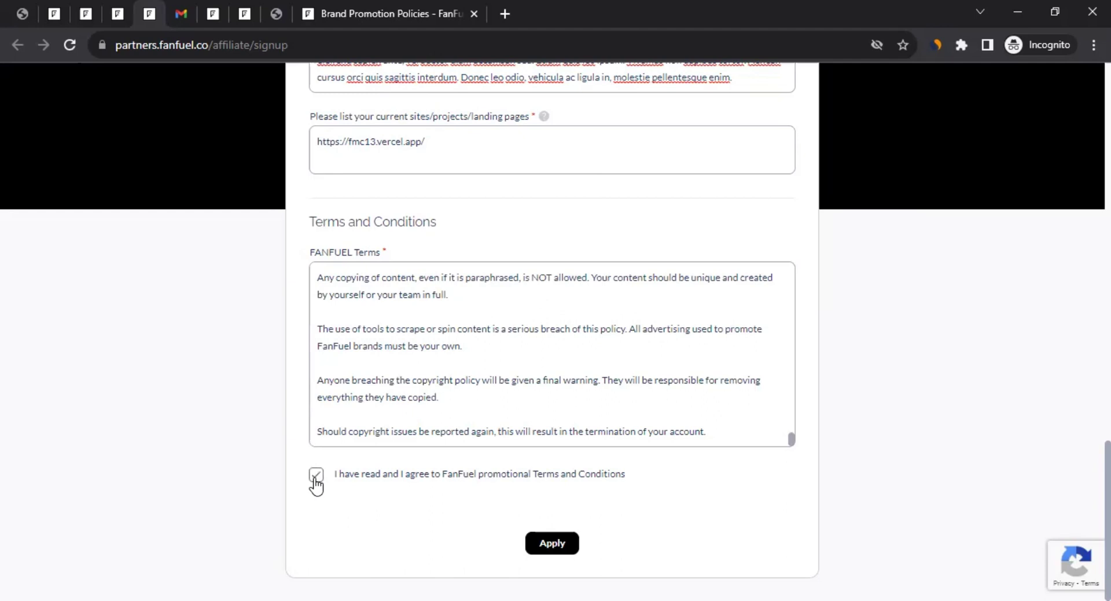
pyautogui.click(576, 539)
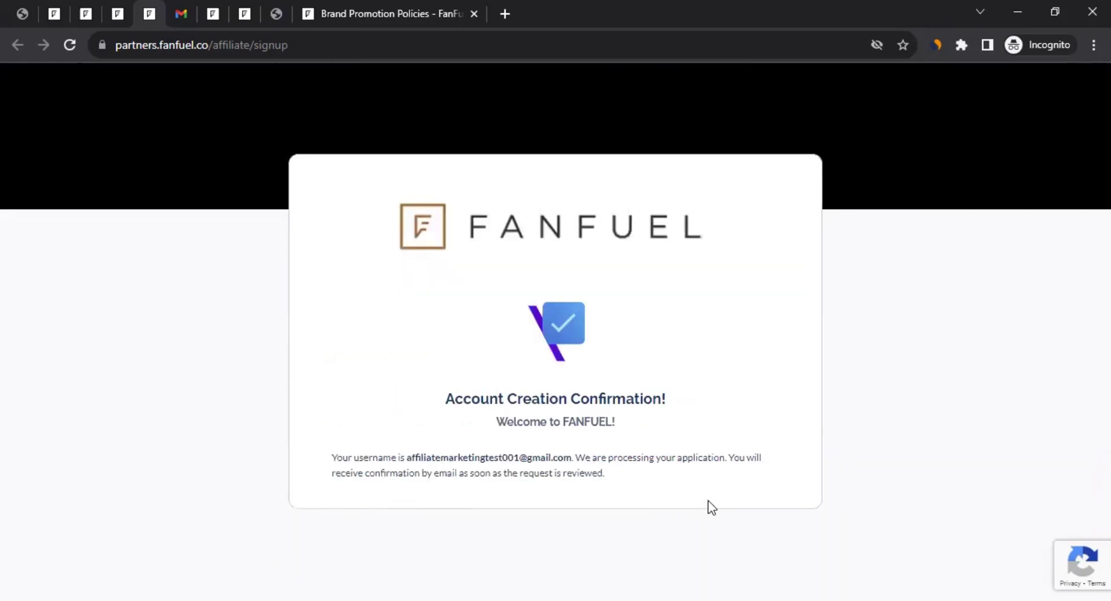
# - Read the account creation confirmation, including the username and the note on how the application is processed
pyautogui.moveTo(504, 398); pyautogui.dragTo(654, 398)
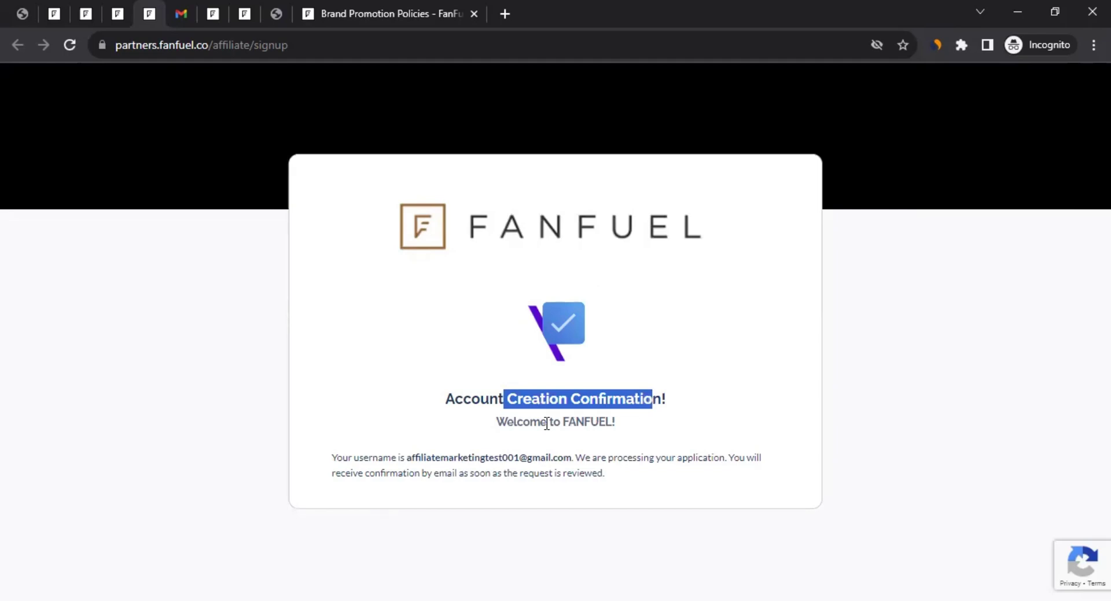
pyautogui.moveTo(517, 422); pyautogui.dragTo(618, 426)
pyautogui.click(355, 453)
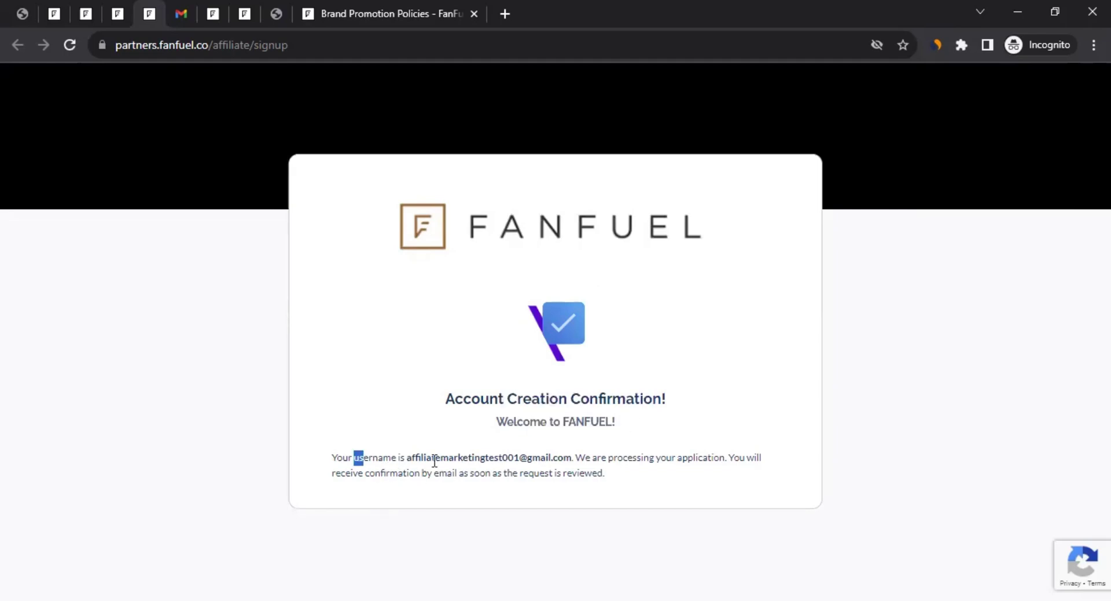
pyautogui.moveTo(412, 457); pyautogui.dragTo(611, 483)
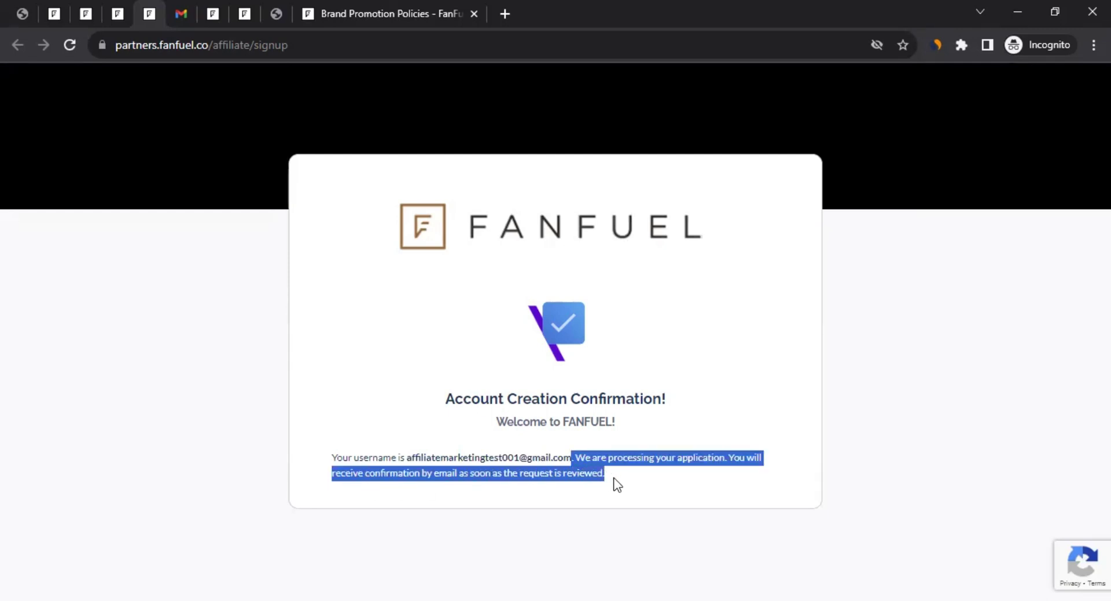
pyautogui.moveTo(484, 441); pyautogui.dragTo(524, 453)
pyautogui.click(524, 452)
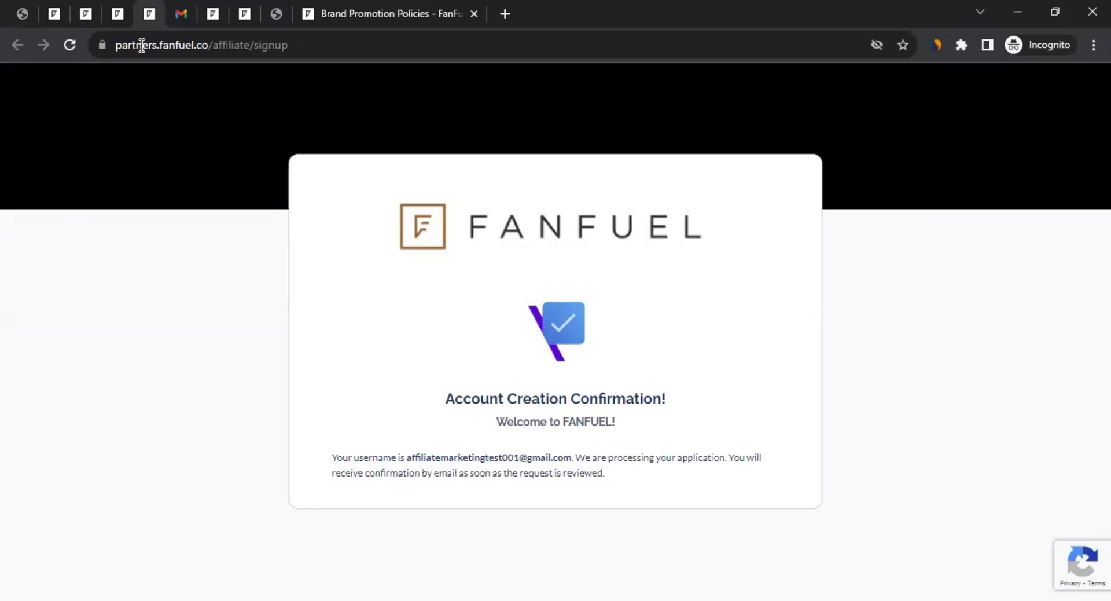
# - Switch to Gmail, refresh the inbox and read FANFUEL's "We have got your application!" email
pyautogui.click(185, 16)
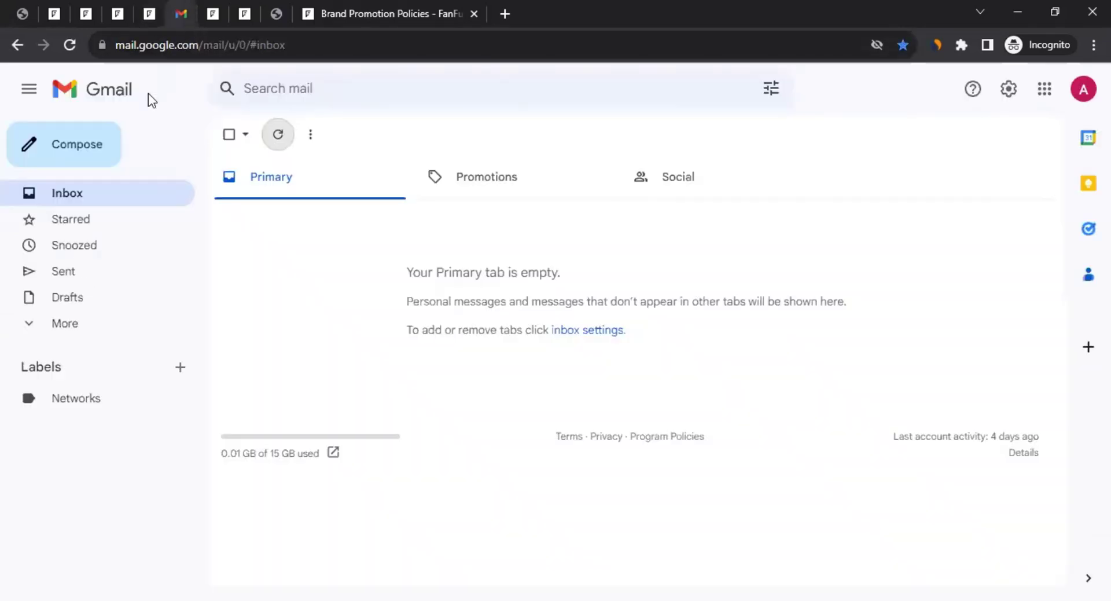
pyautogui.click(279, 139)
pyautogui.rightClick(279, 135)
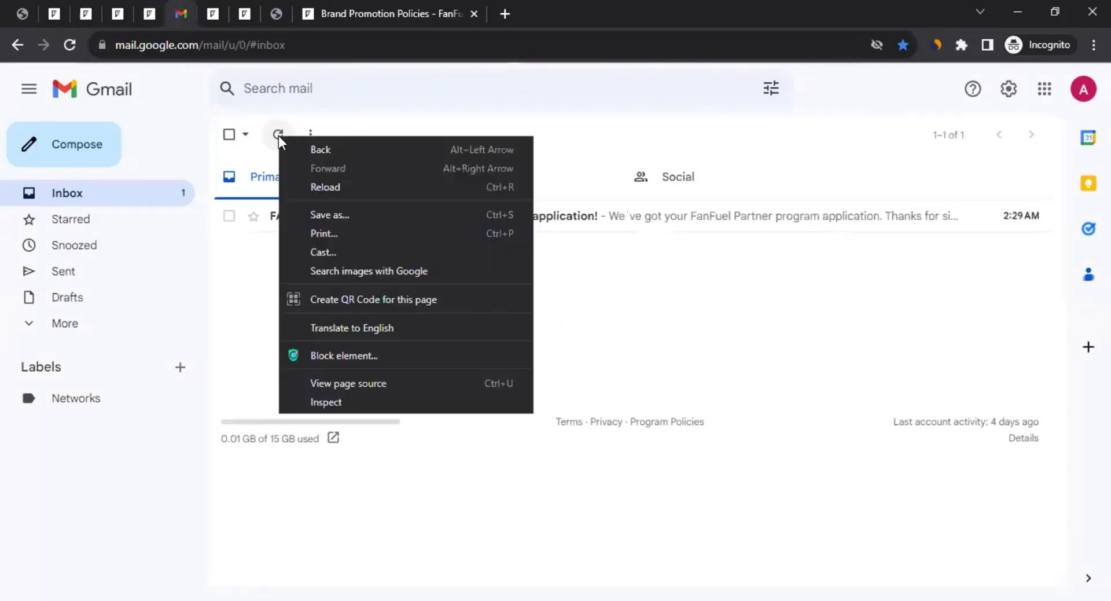
pyautogui.click(261, 231)
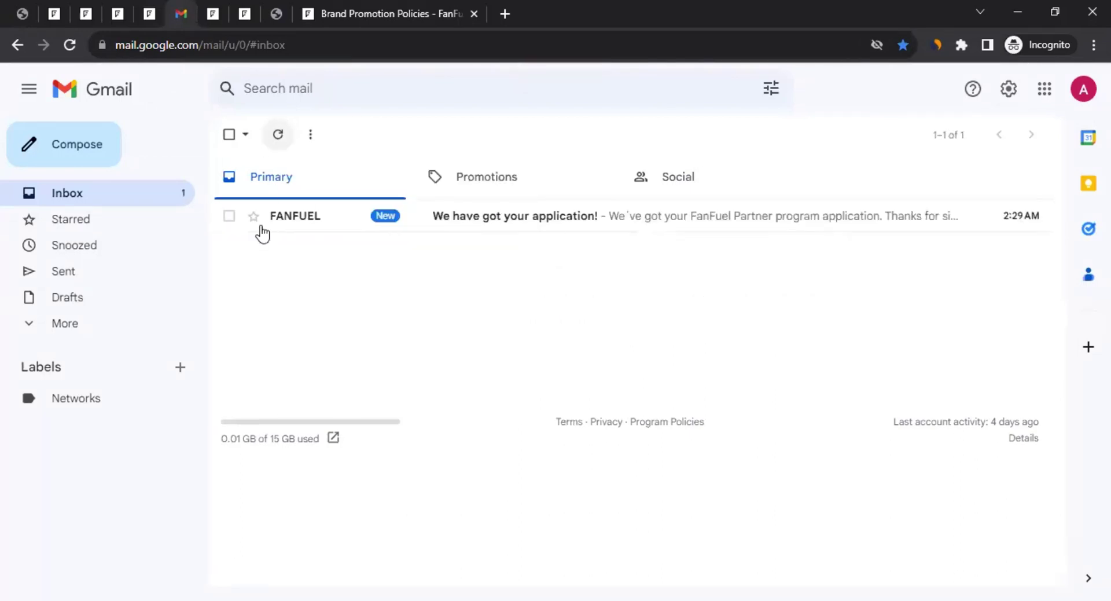
pyautogui.click(458, 227)
pyautogui.scroll(-1, 420, 289)
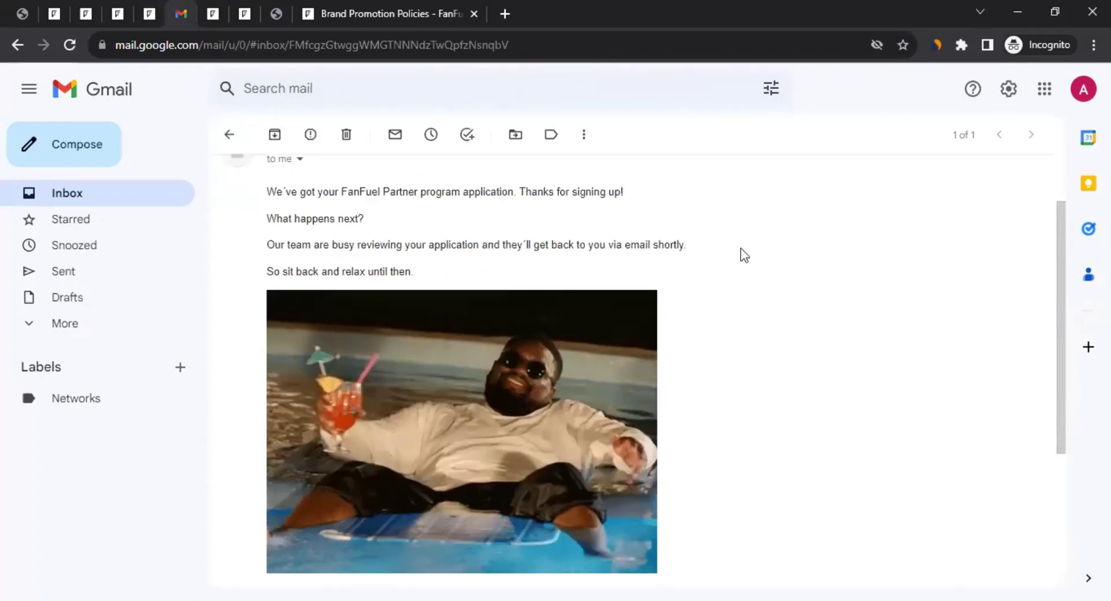
pyautogui.scroll(1, 750, 324)
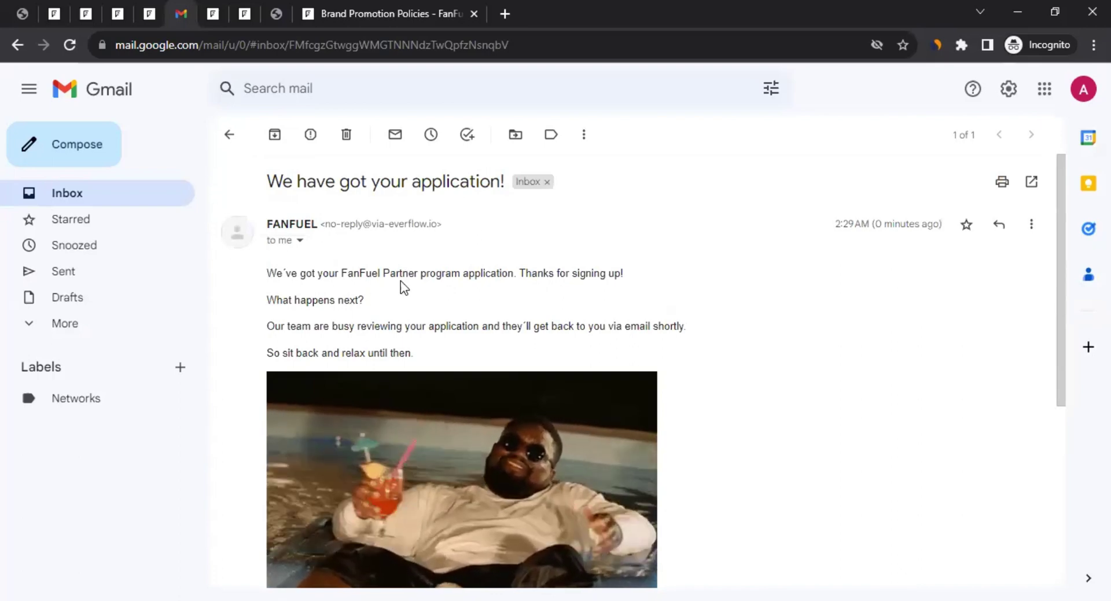
# - Switch from Gmail back to the FanFuel homepage and look up the FAQ entry under About
pyautogui.click(148, 17)
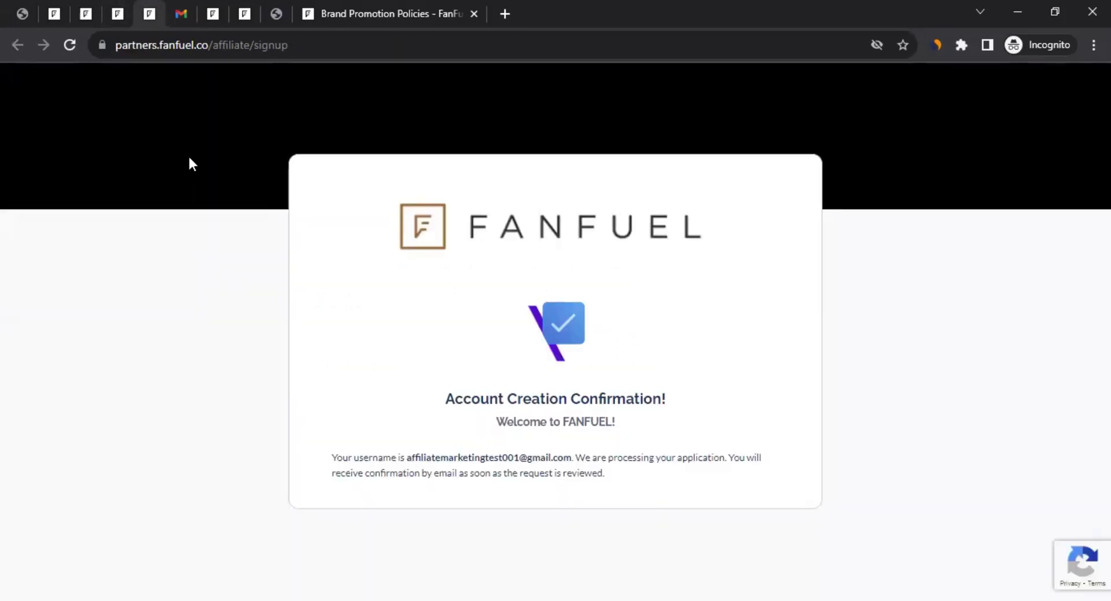
pyautogui.click(68, 15)
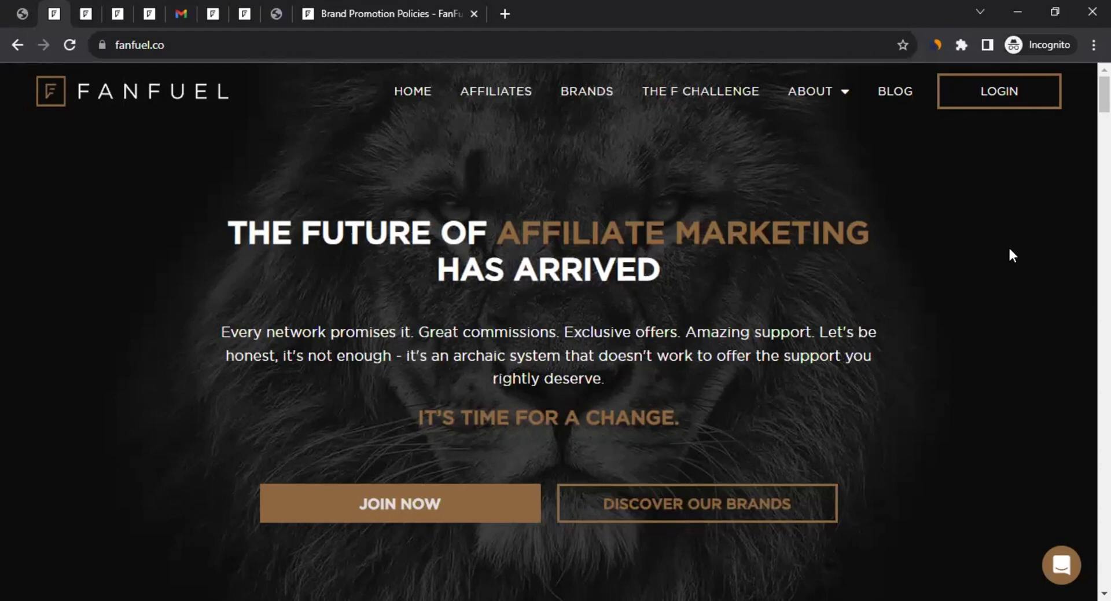
pyautogui.moveTo(839, 94)
pyautogui.click(824, 123)
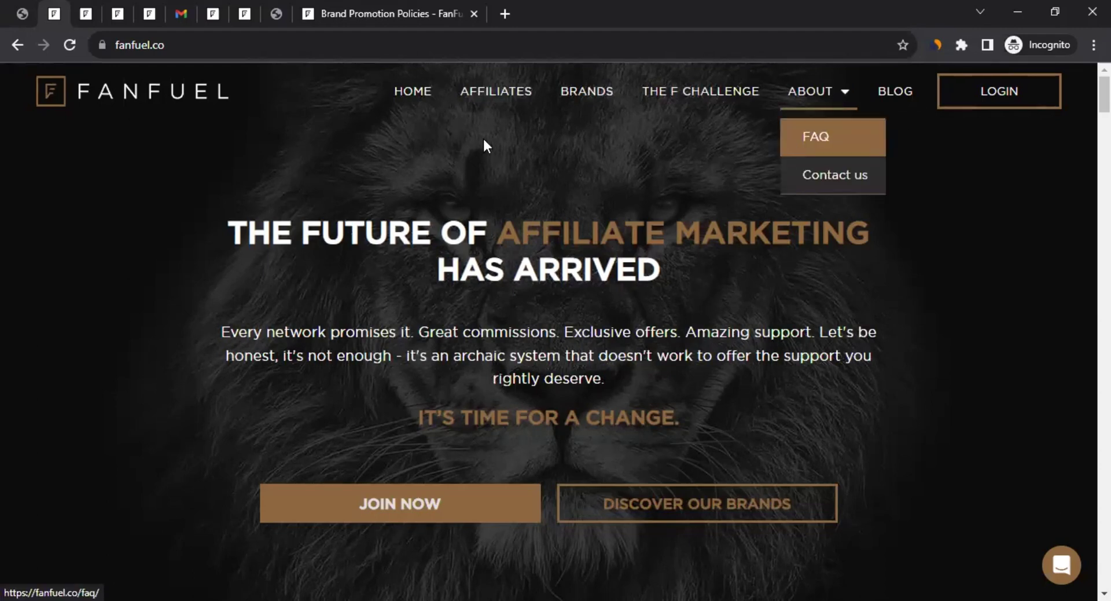
# - Look through the FAQ page's questions on joining, partner marketing, brand promotion, payments, sales tracking and compliance
pyautogui.scroll(-4, 106, 326)
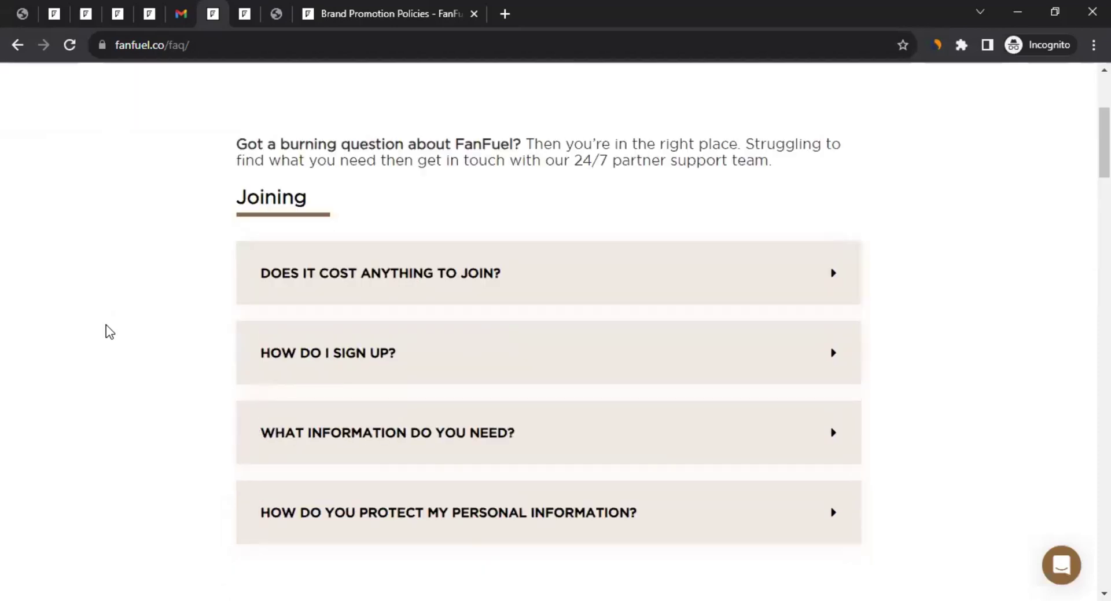
pyautogui.scroll(-1, 136, 316)
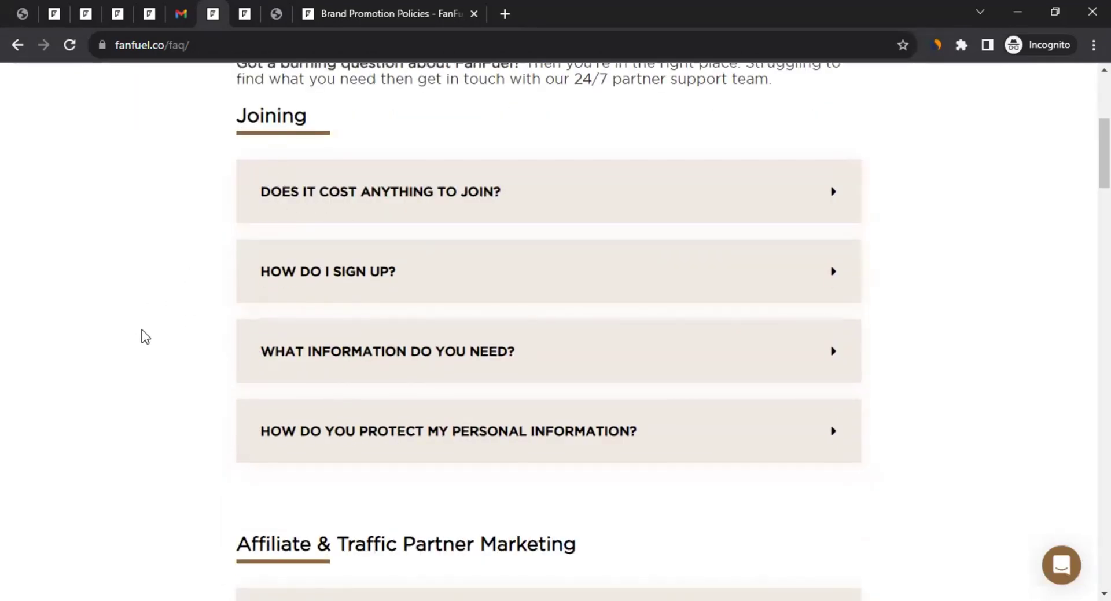
pyautogui.scroll(-3, 143, 331)
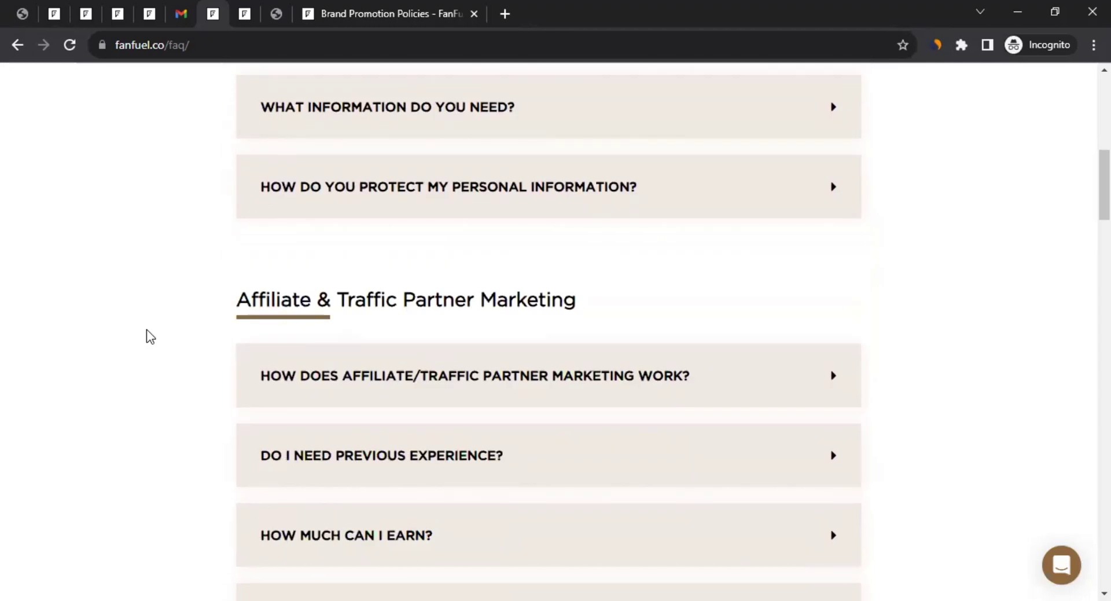
pyautogui.scroll(-2, 147, 330)
pyautogui.scroll(-12, 147, 329)
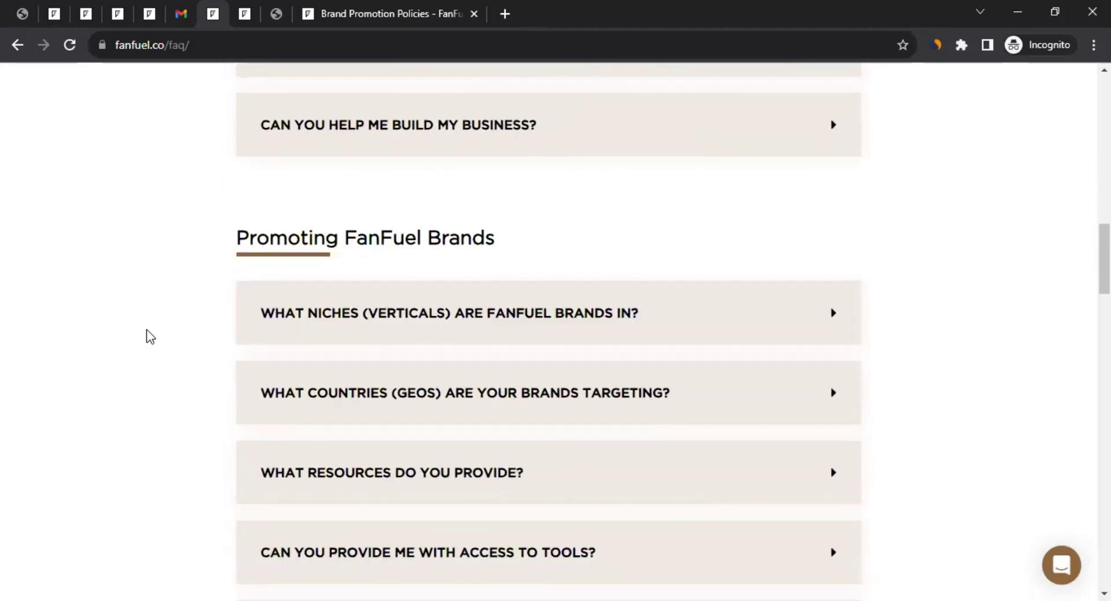
pyautogui.scroll(-3, 165, 329)
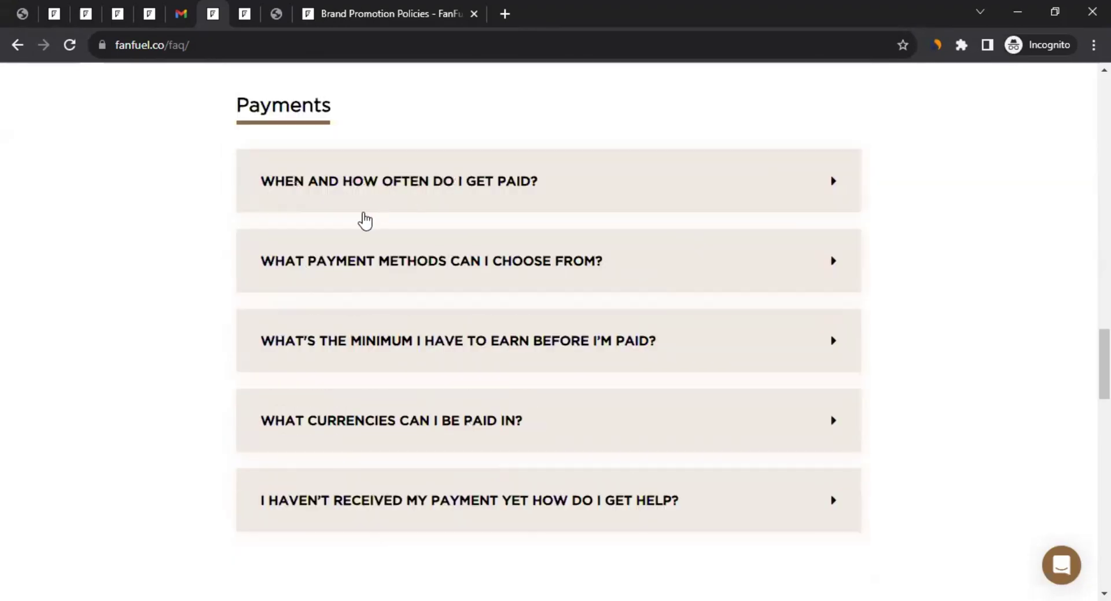
pyautogui.scroll(-1, 174, 253)
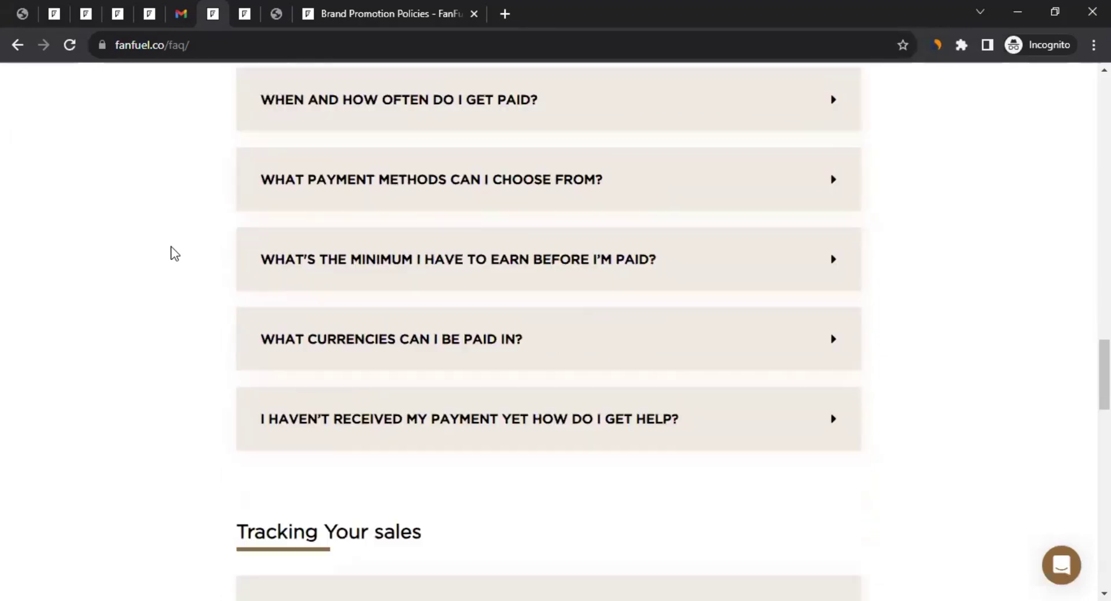
pyautogui.scroll(-3, 174, 253)
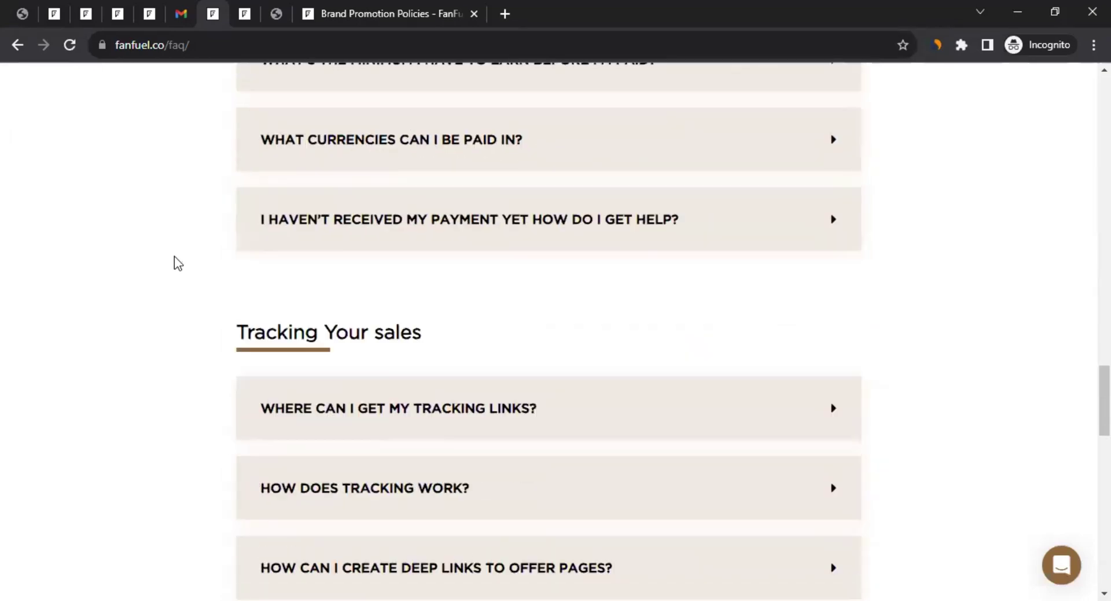
pyautogui.scroll(-10, 175, 256)
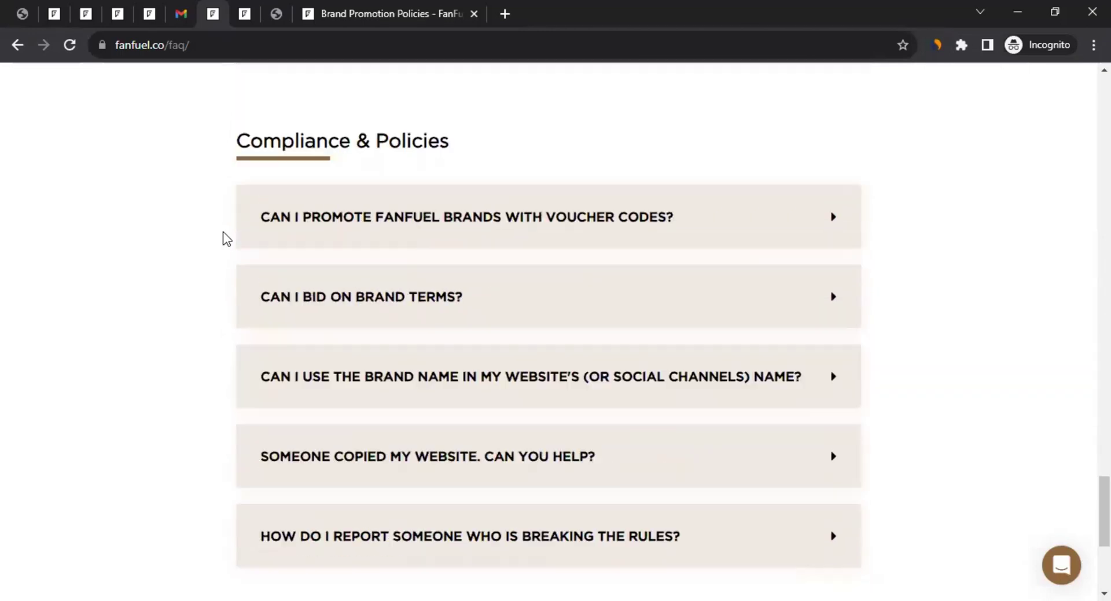
pyautogui.scroll(-2, 226, 240)
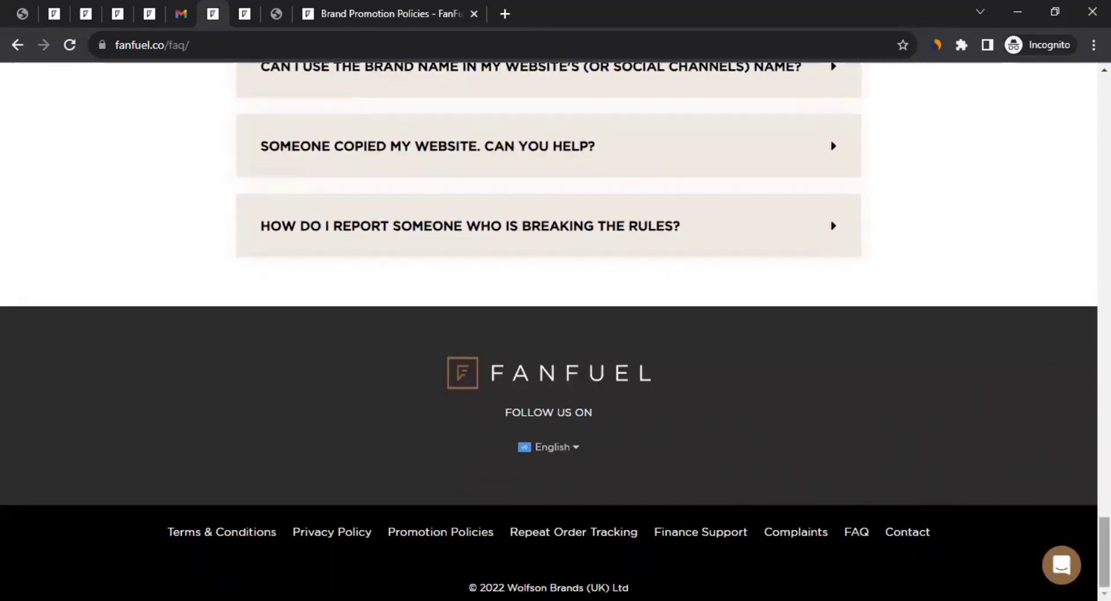
pyautogui.moveTo(1104, 553); pyautogui.dragTo(1104, 112)
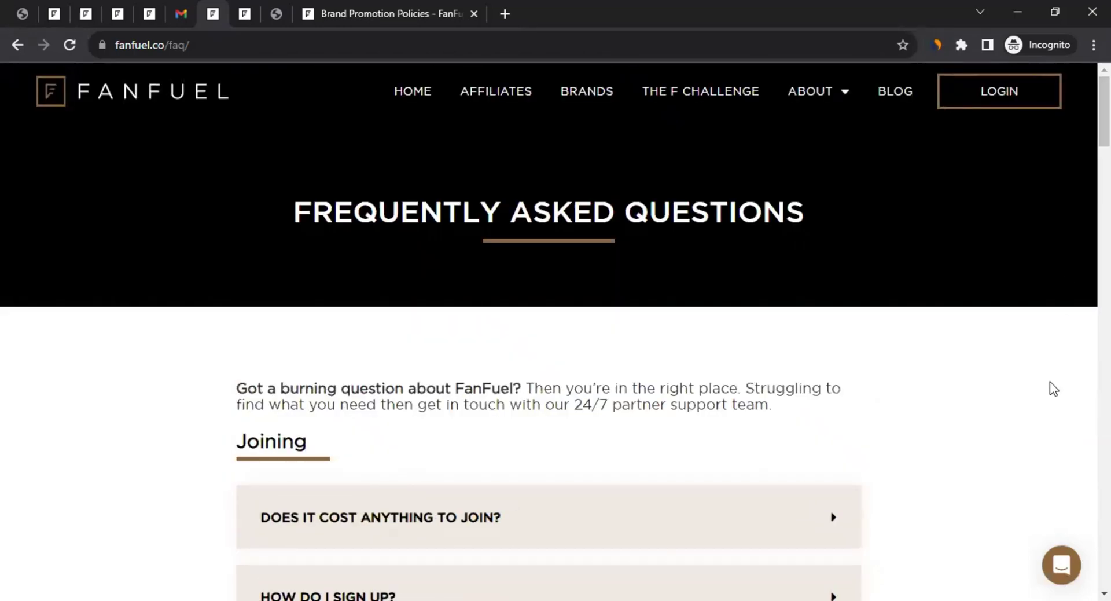
# - View FanFuel's Get in Touch page and examine its contact form and the listed contact methods
pyautogui.moveTo(831, 98)
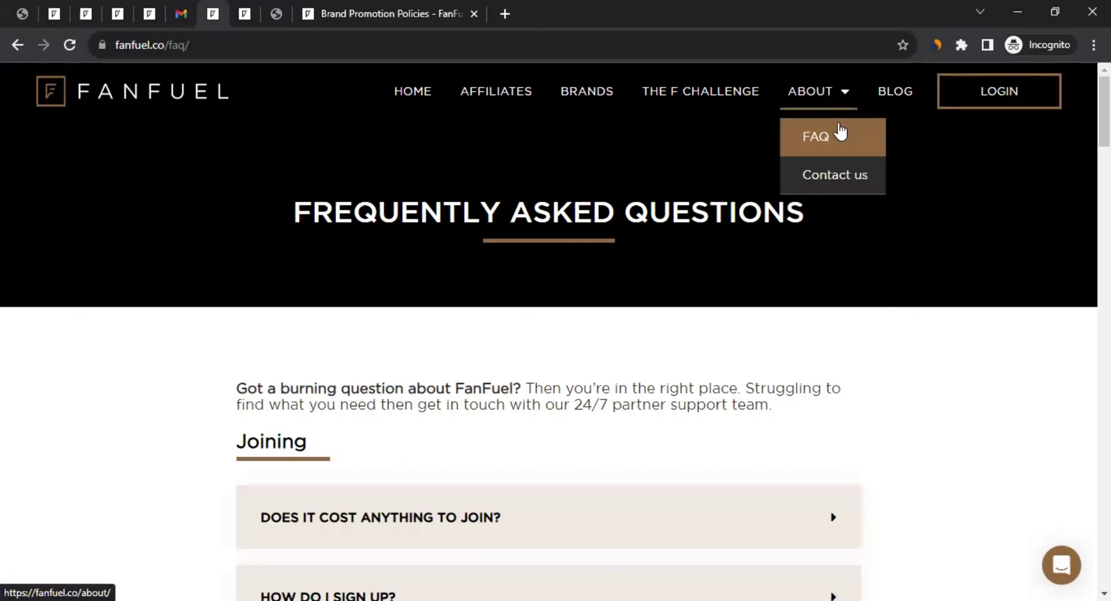
pyautogui.click(245, 14)
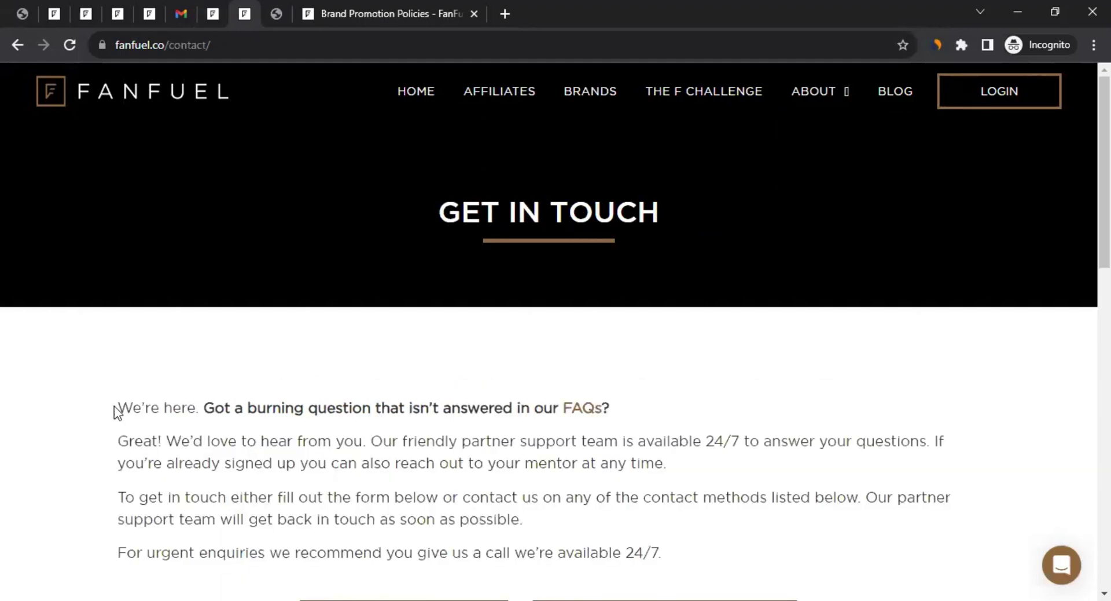
pyautogui.scroll(-5, 116, 405)
pyautogui.scroll(-3, 133, 383)
pyautogui.scroll(-1, 133, 383)
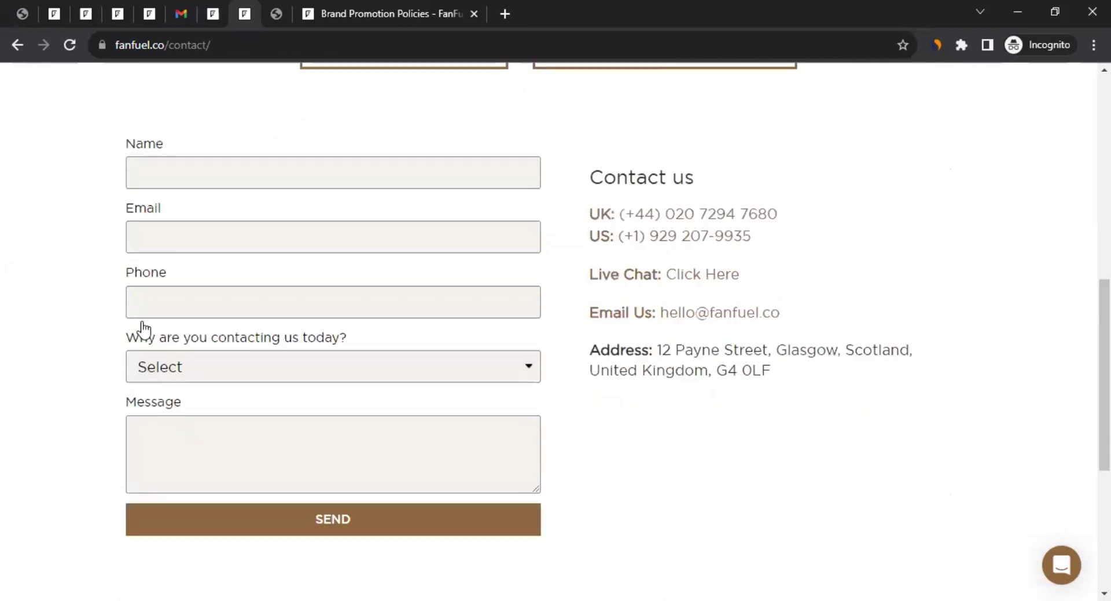